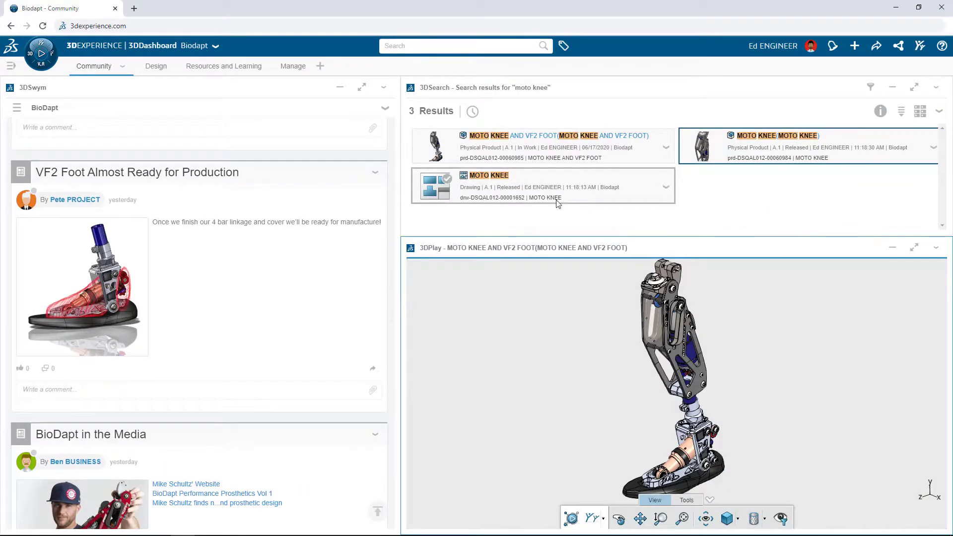
# - Open the Pin Deflection & Range of Motion post in the BioDapt community and examine its redesign requests
pyautogui.moveTo(672, 376); pyautogui.dragTo(693, 370)
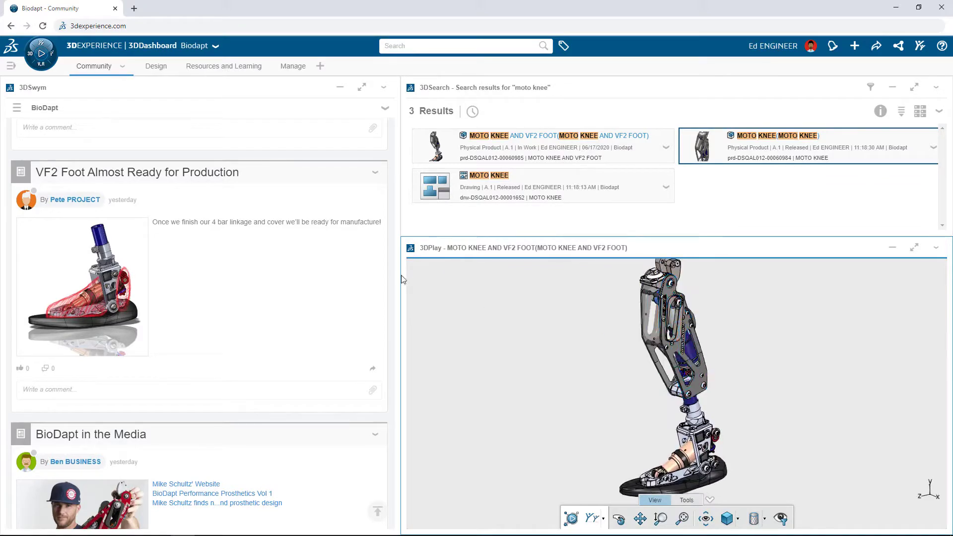
pyautogui.scroll(5, 287, 278)
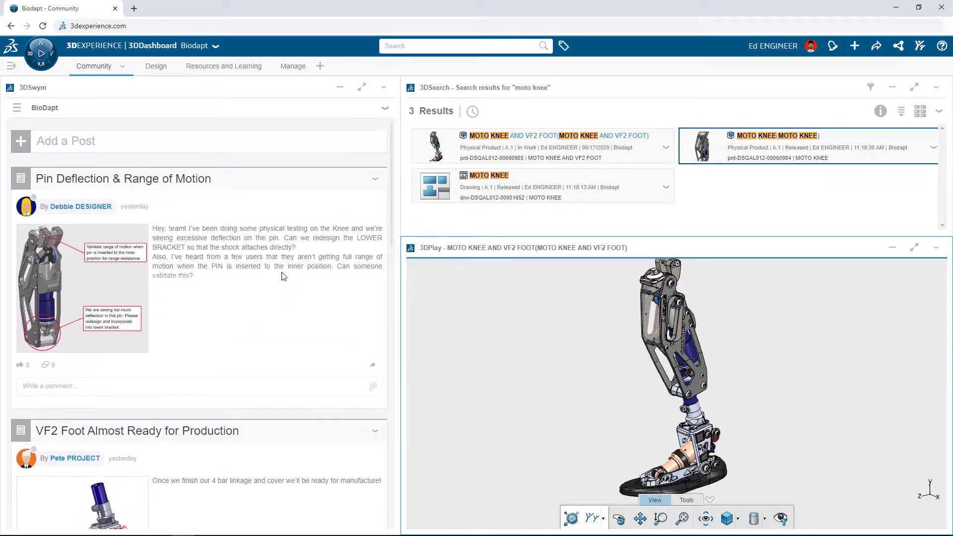
pyautogui.click(228, 250)
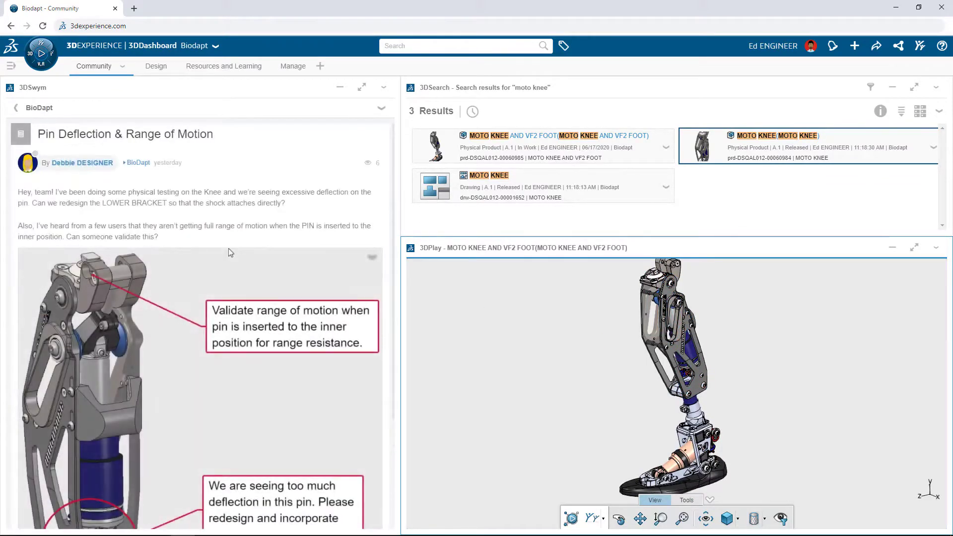
pyautogui.scroll(-2, 228, 249)
pyautogui.scroll(-1, 228, 252)
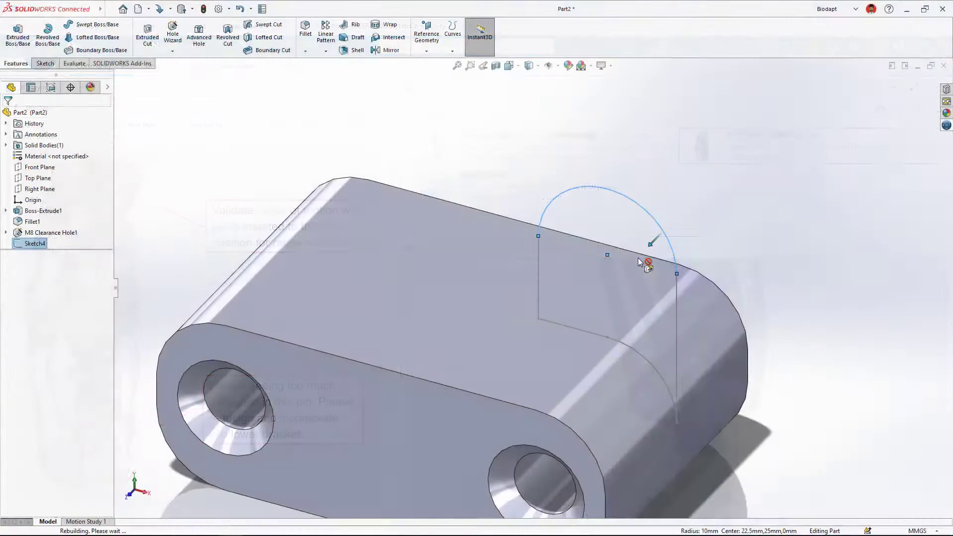
# - Extrude the rounded lug profile of Sketch4 along the bracket body
pyautogui.moveTo(644, 262); pyautogui.dragTo(605, 298)
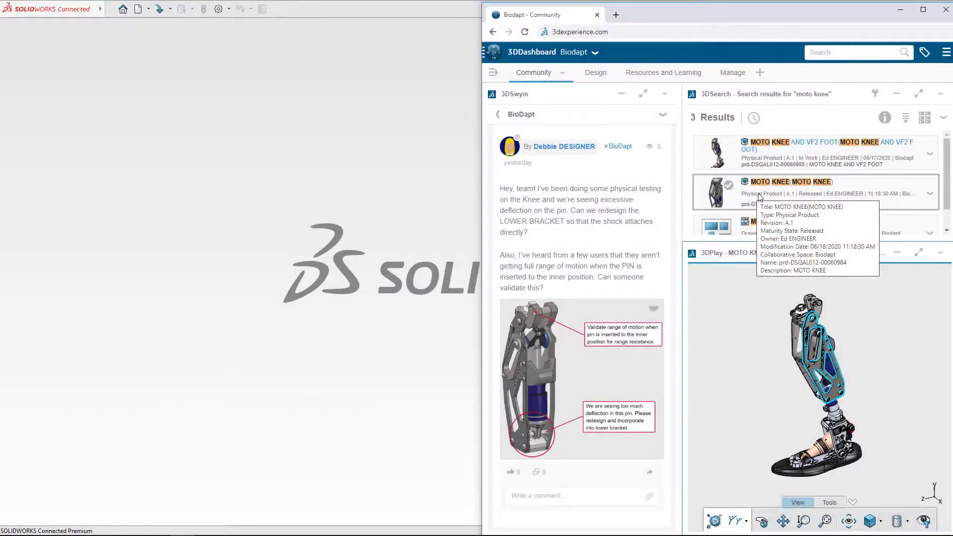
# - Open the released MOTO KNEE physical product from the dashboard search results in SOLIDWORKS
pyautogui.moveTo(758, 197); pyautogui.dragTo(490, 201)
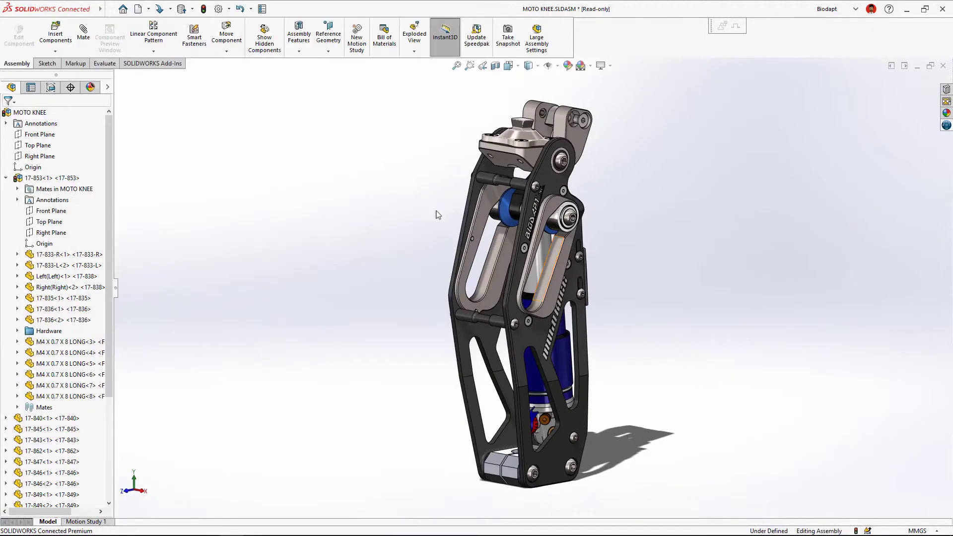
pyautogui.moveTo(546, 279); pyautogui.dragTo(298, 248, button='middle')
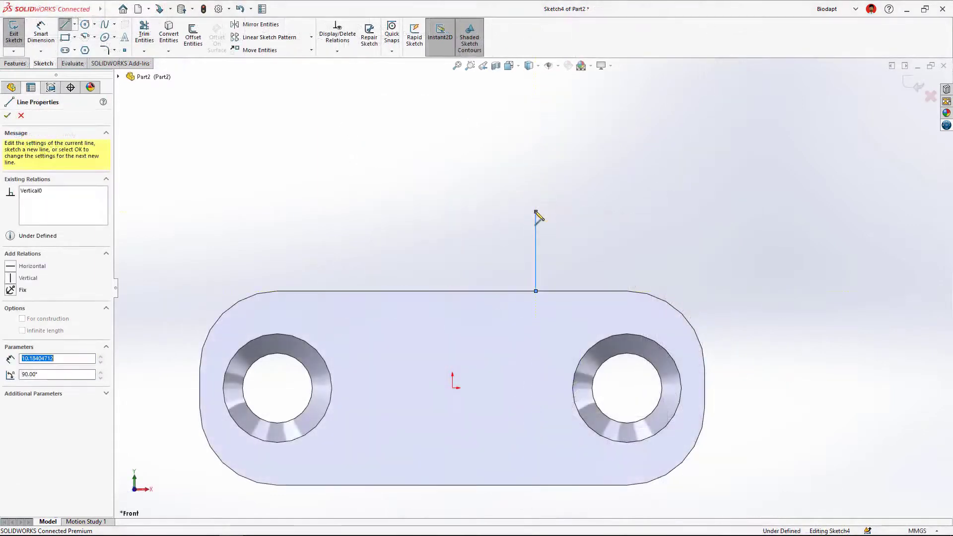
# - Sketch a rounded lug profile on the bracket with a 10 mm radius tangent arc centred at 25 mm, and extrude it
pyautogui.click(536, 212)
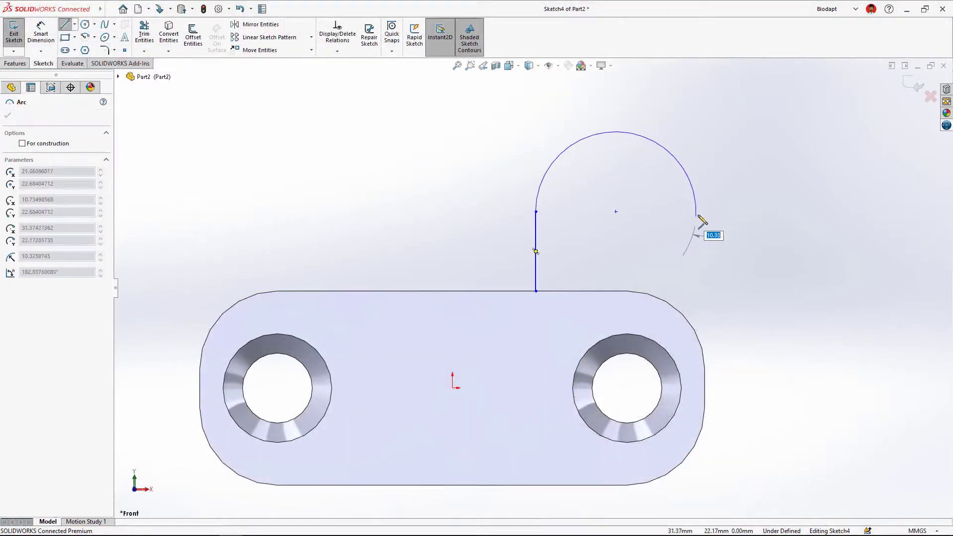
pyautogui.click(702, 212)
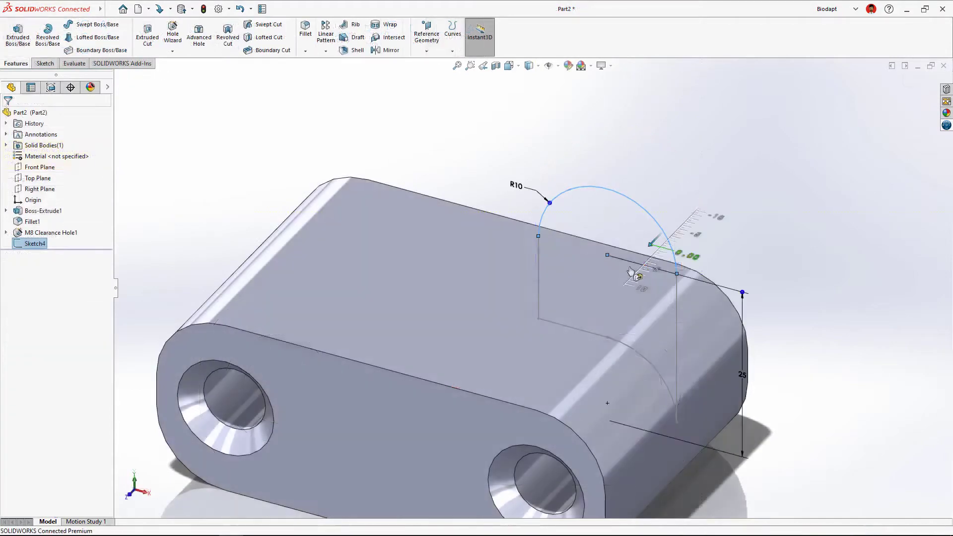
pyautogui.moveTo(630, 271)
pyautogui.mouseDown()
pyautogui.moveTo(603, 297)
pyautogui.moveTo(603, 314)
pyautogui.mouseUp()
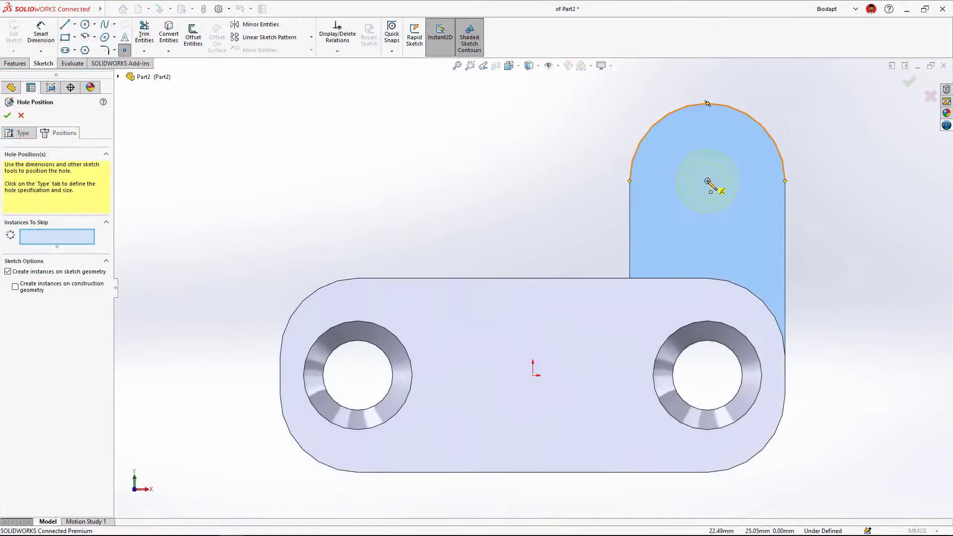
# - Position the advanced hole at the centre of the lug's rounded end and finish the hole placement
pyautogui.click(708, 180)
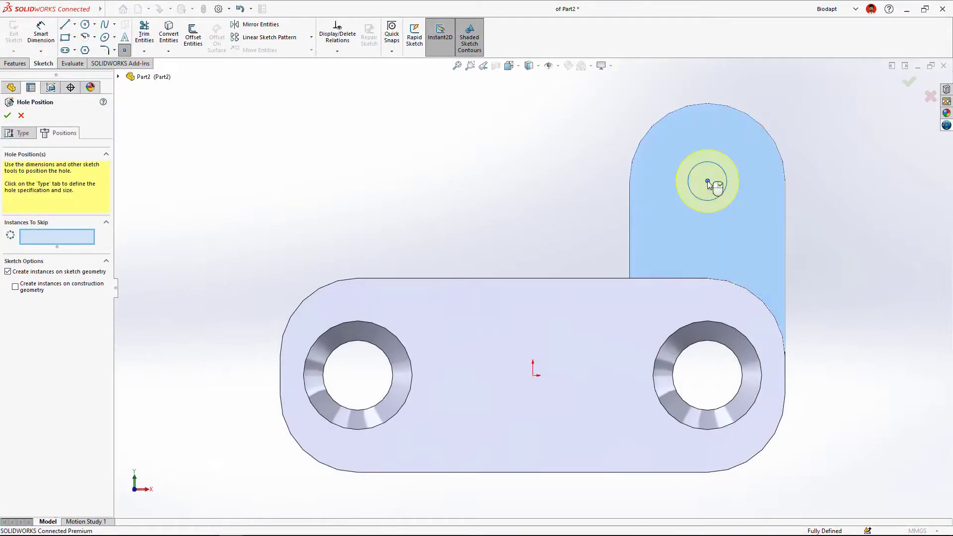
pyautogui.rightClick(708, 181)
pyautogui.moveTo(707, 182); pyautogui.dragTo(618, 275, button='middle')
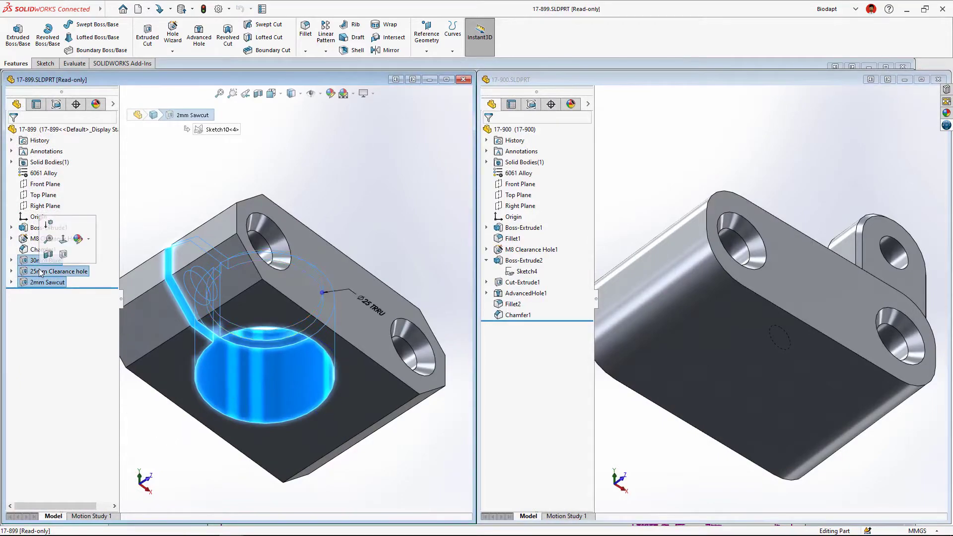
# - Copy the 25mm Clearance hole, the 2mm Sawcut and the 30 mm feature above them from part 17-899 onto part 17-900
pyautogui.moveTo(58, 273); pyautogui.dragTo(723, 365)
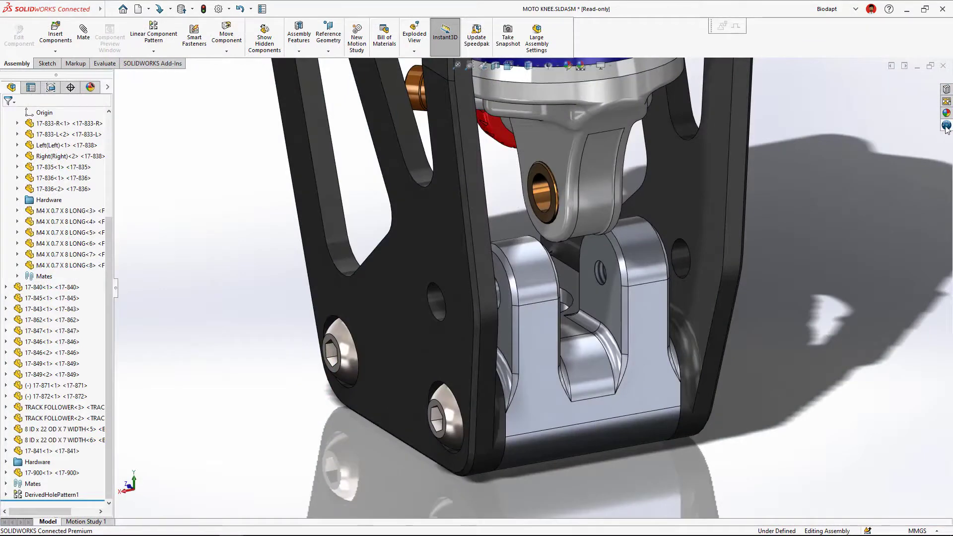
# - Search the 3DEXPERIENCE platform for "SHOULDER M6 25" from within the MOTO KNEE assembly
pyautogui.click(947, 126)
pyautogui.click(857, 102)
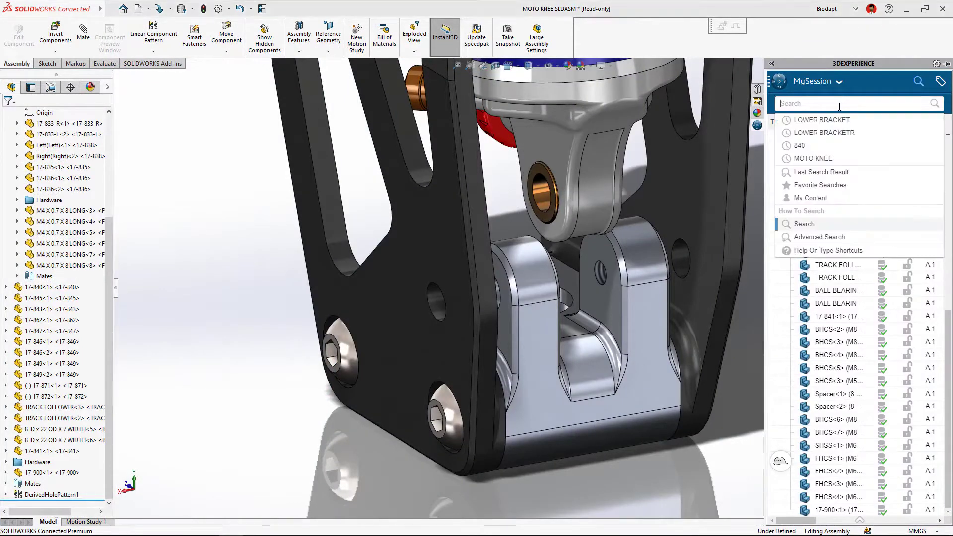
pyautogui.write('SHOULDER M6 25')
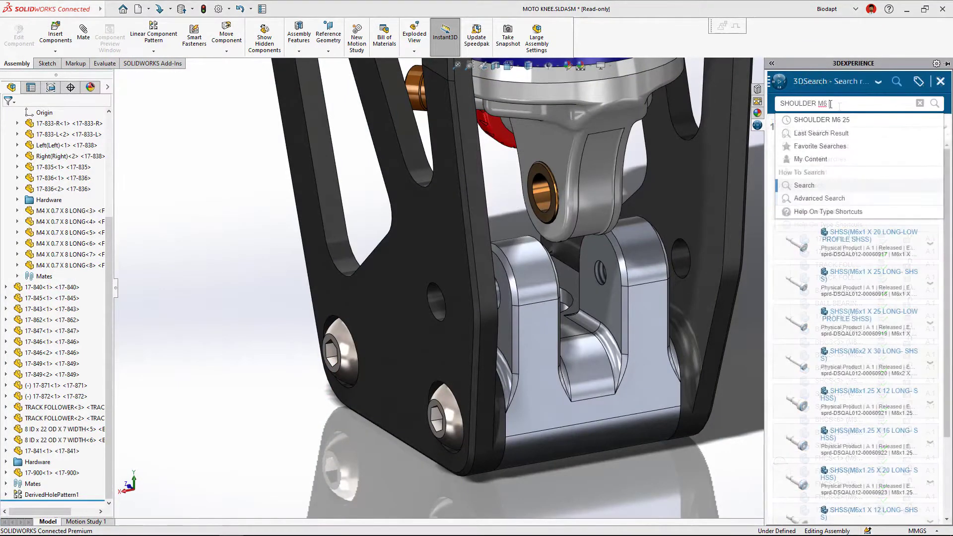
pyautogui.press('Return')
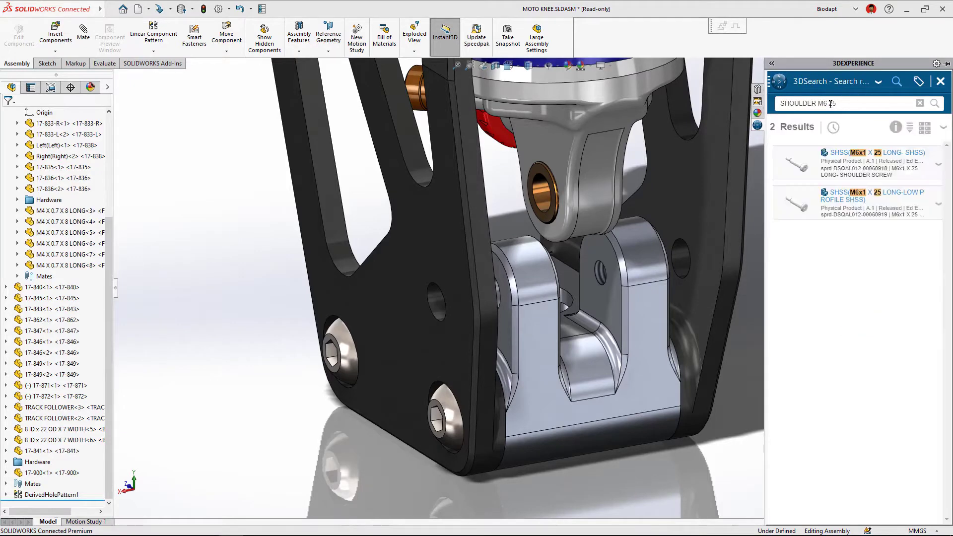
# - Insert the M6x1 X 25 LONG- SHSS shoulder screw into the assembly and mate it to the lower bracket's lug hole
pyautogui.moveTo(839, 165); pyautogui.dragTo(758, 373)
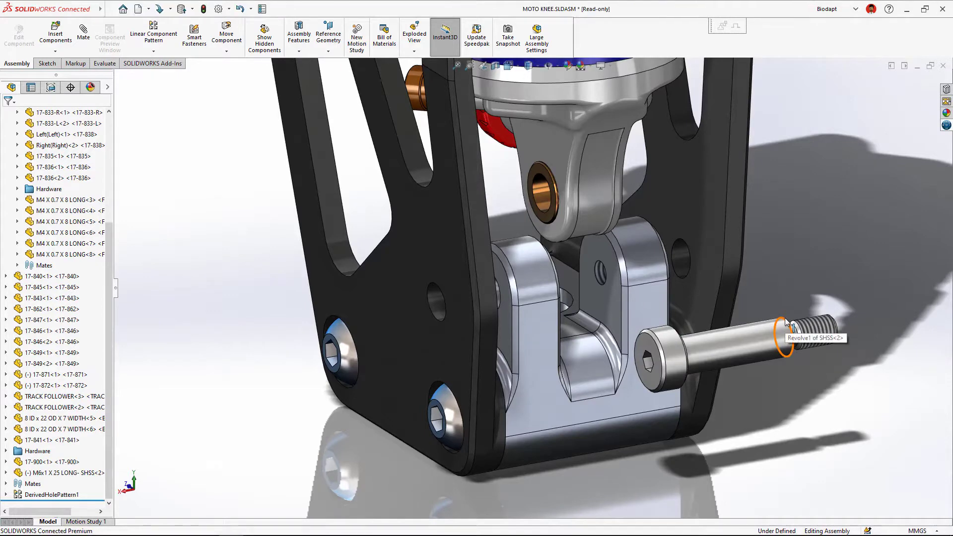
pyautogui.keyDown('alt'); pyautogui.moveTo(785, 322); pyautogui.dragTo(607, 276); pyautogui.keyUp('alt')
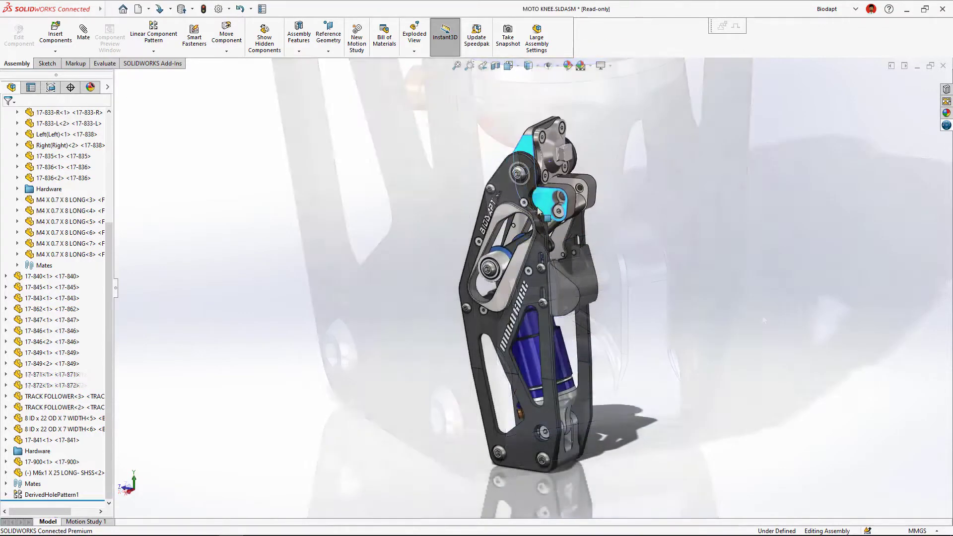
# - Swing the top pivot component 17-840 of the knee through its travel to test the range of motion
pyautogui.moveTo(566, 190); pyautogui.dragTo(560, 183)
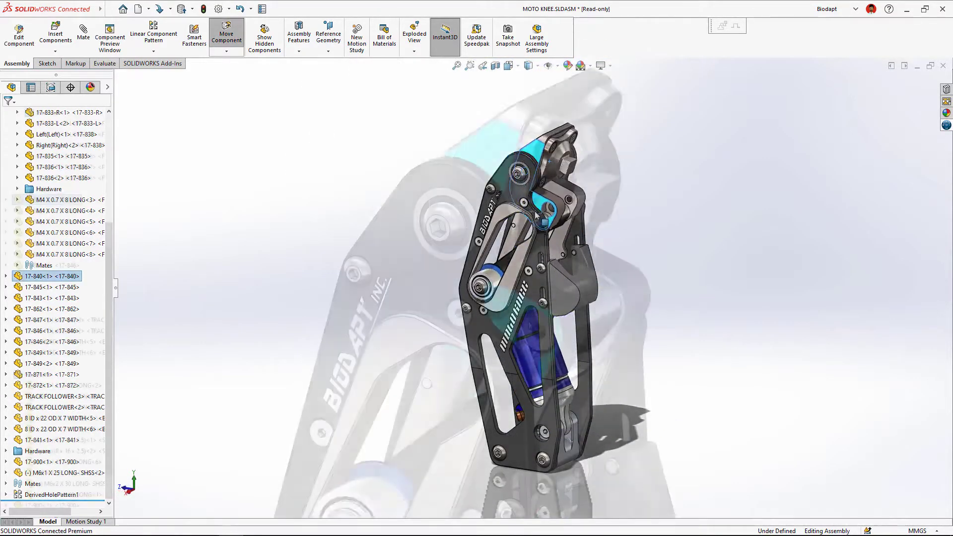
pyautogui.moveTo(556, 175); pyautogui.dragTo(529, 210)
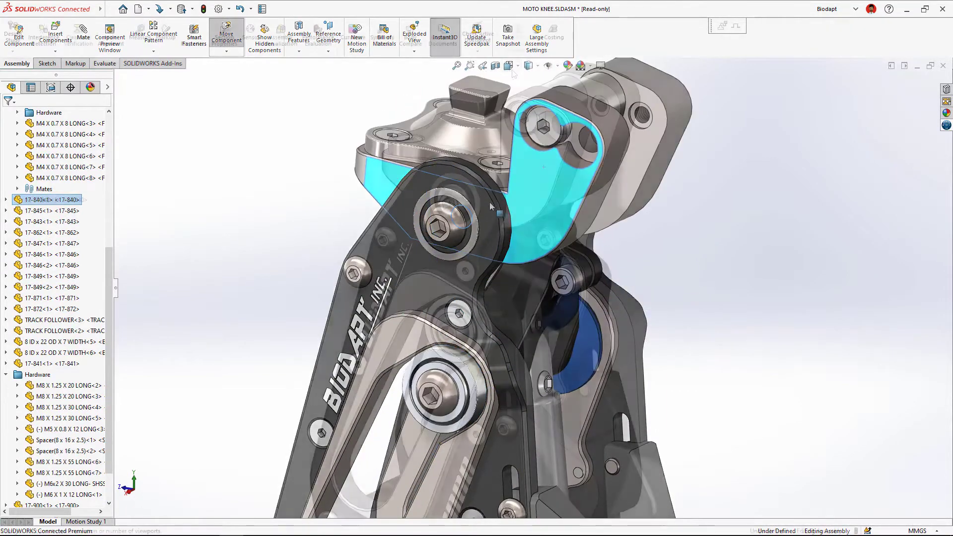
# - Cut the knee assembly with a section view and move the pivot linkage to check for interference
pyautogui.click(516, 68)
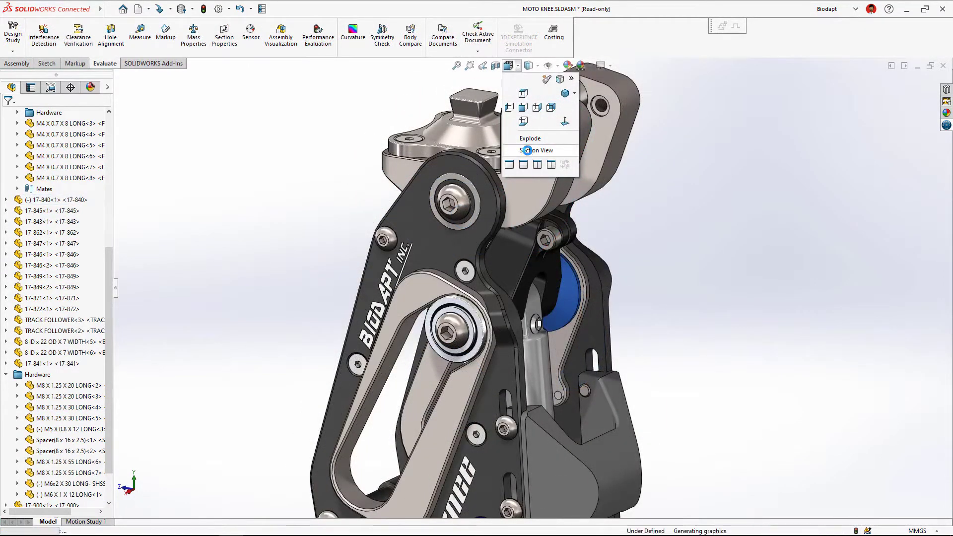
pyautogui.click(527, 150)
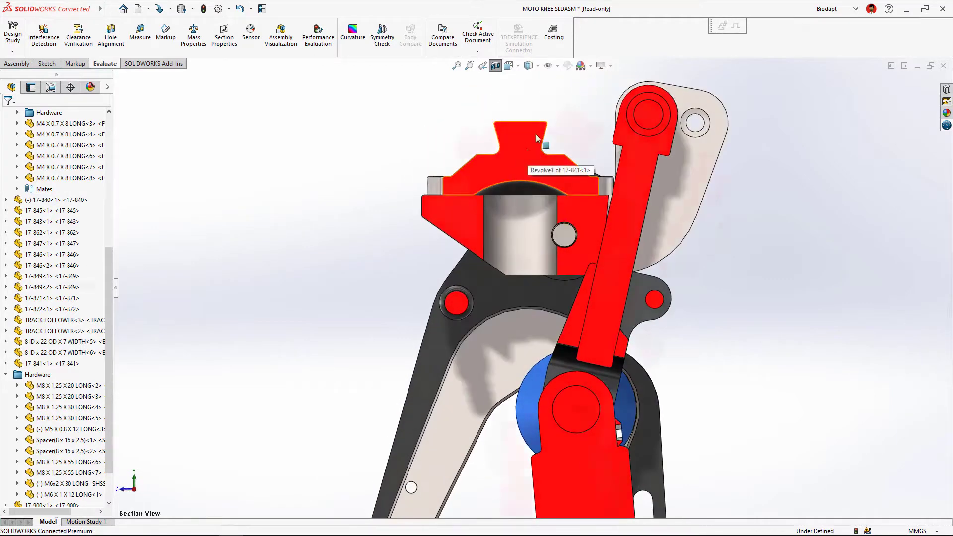
pyautogui.moveTo(690, 224); pyautogui.dragTo(692, 263)
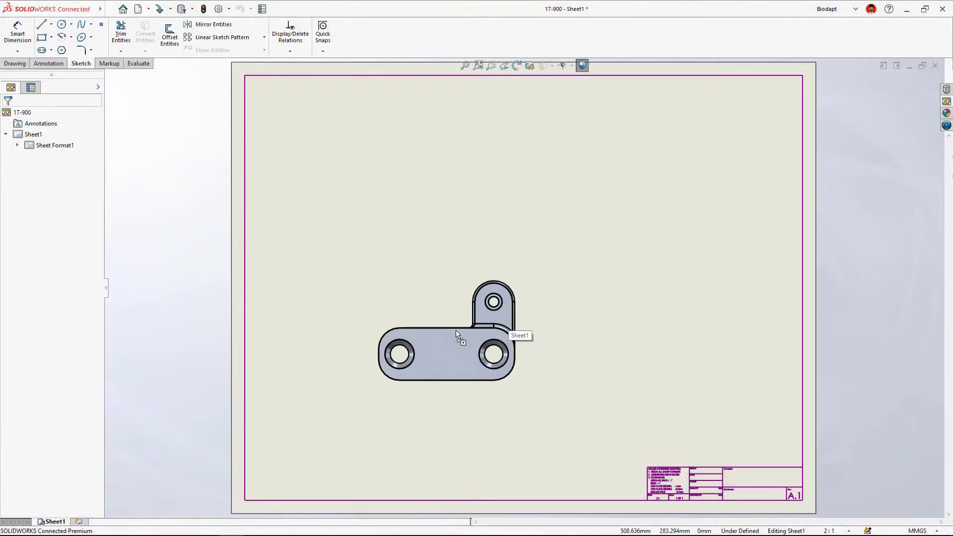
# - Place the front view of bracket 17-900 on the drawing sheet with its projected top and side views
pyautogui.moveTo(457, 336); pyautogui.dragTo(415, 368)
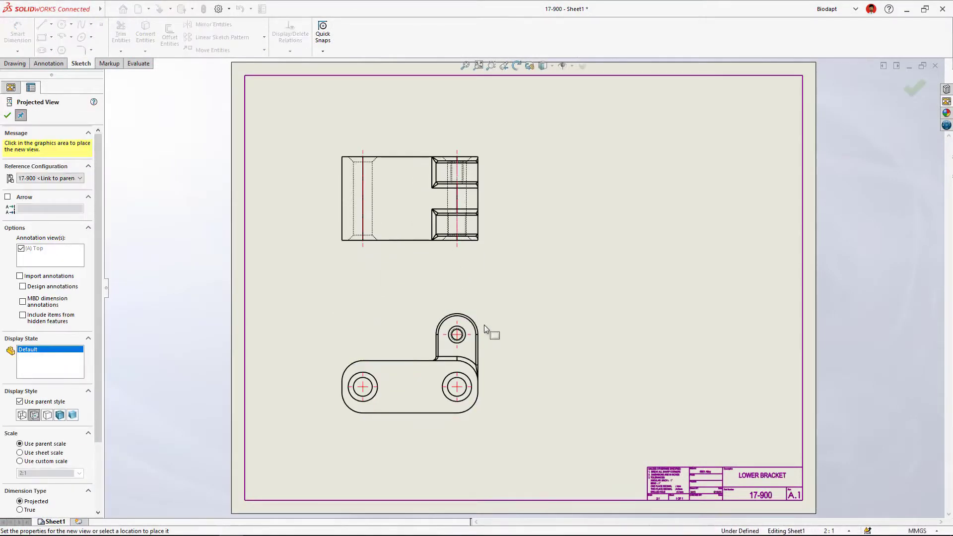
pyautogui.click(647, 358)
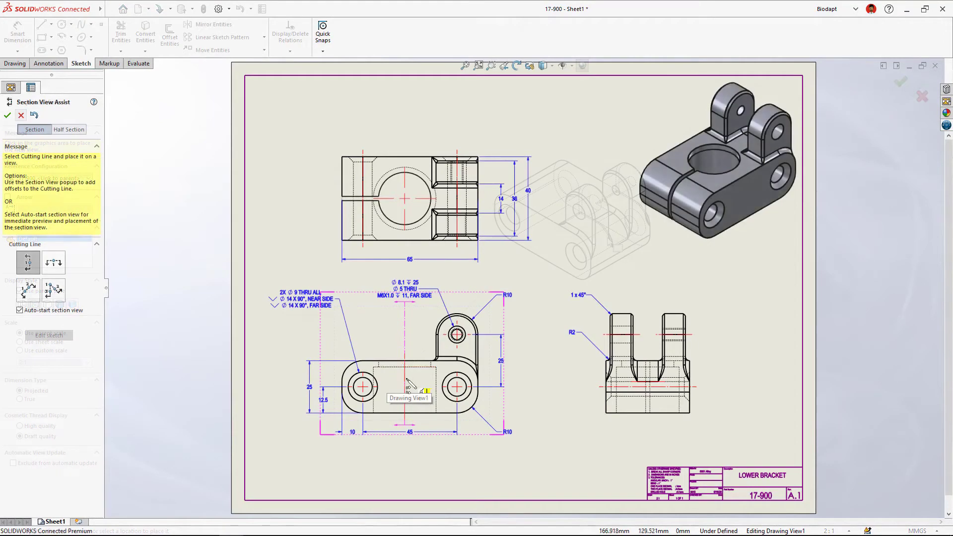
# - Create section view A-A with a vertical cut through the middle of the front view and position its label below it
pyautogui.click(405, 385)
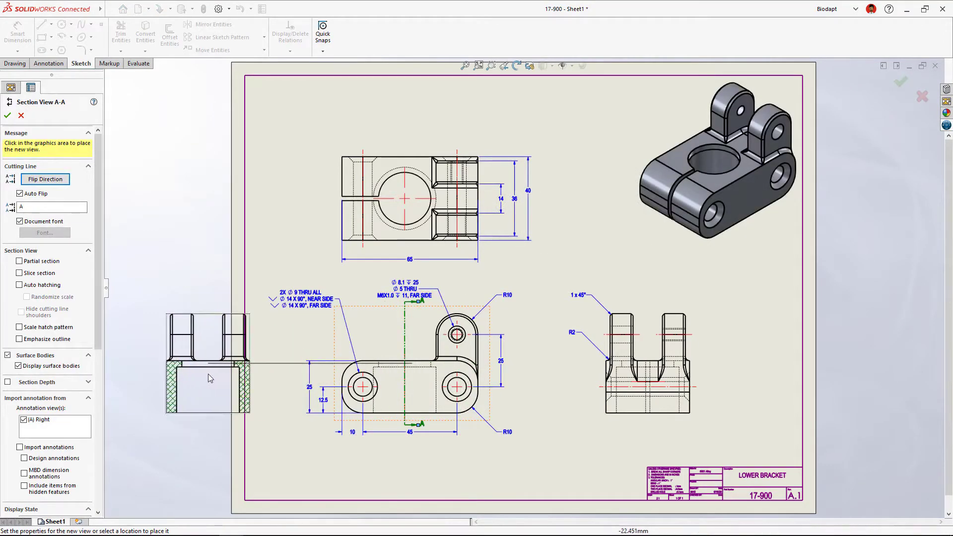
pyautogui.click(208, 374)
pyautogui.moveTo(209, 430); pyautogui.dragTo(210, 468)
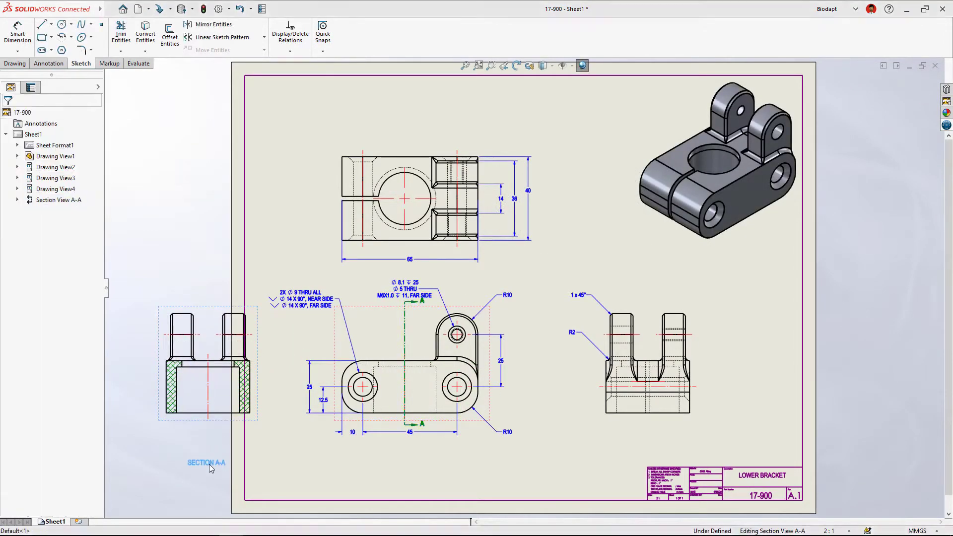
pyautogui.click(589, 426)
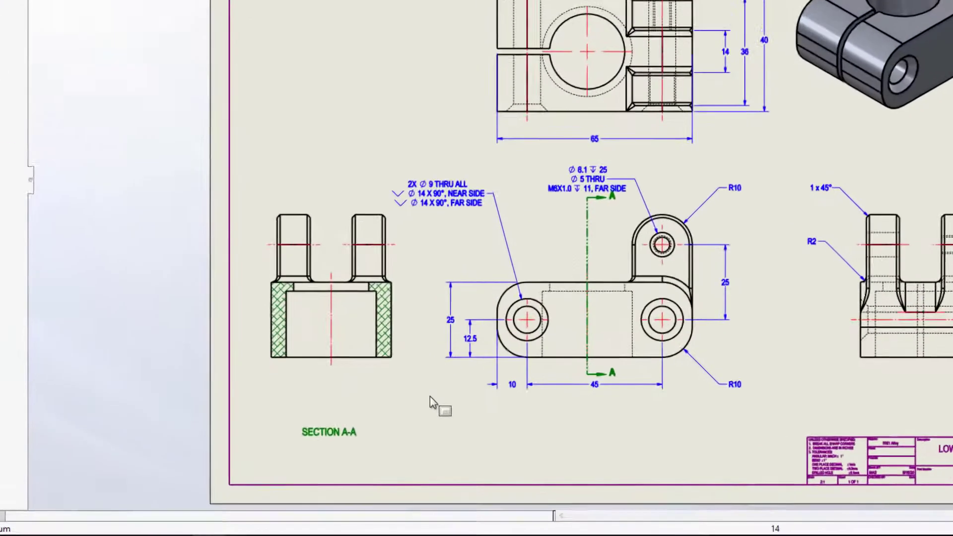
pyautogui.moveTo(430, 398); pyautogui.dragTo(390, 442, button='right')
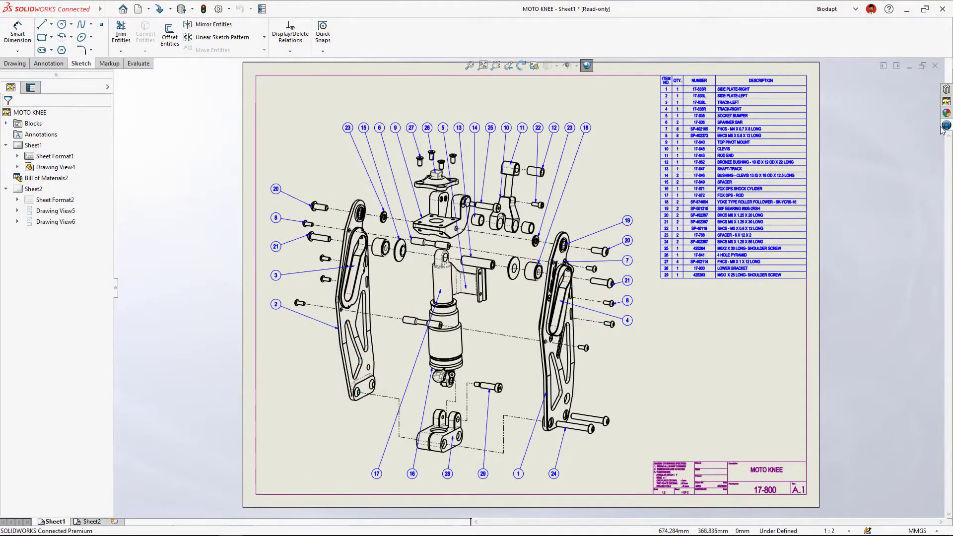
# - Save the MOTO KNEE drawing, its assembly, 17-853 and 17-833-R as new revisions with the comment "NEW LOWER BRACKET AND REMOVED CLASH"
pyautogui.click(945, 127)
pyautogui.click(940, 81)
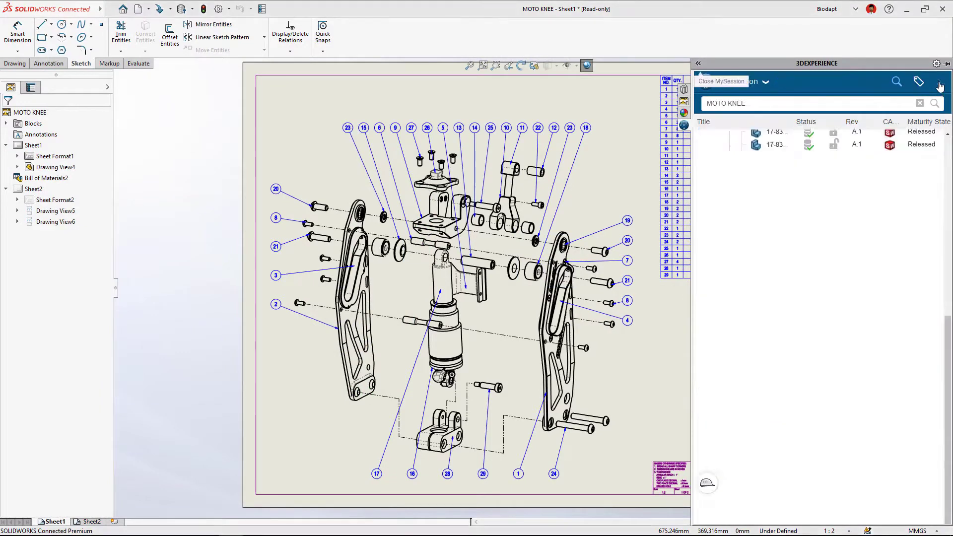
pyautogui.rightClick(753, 139)
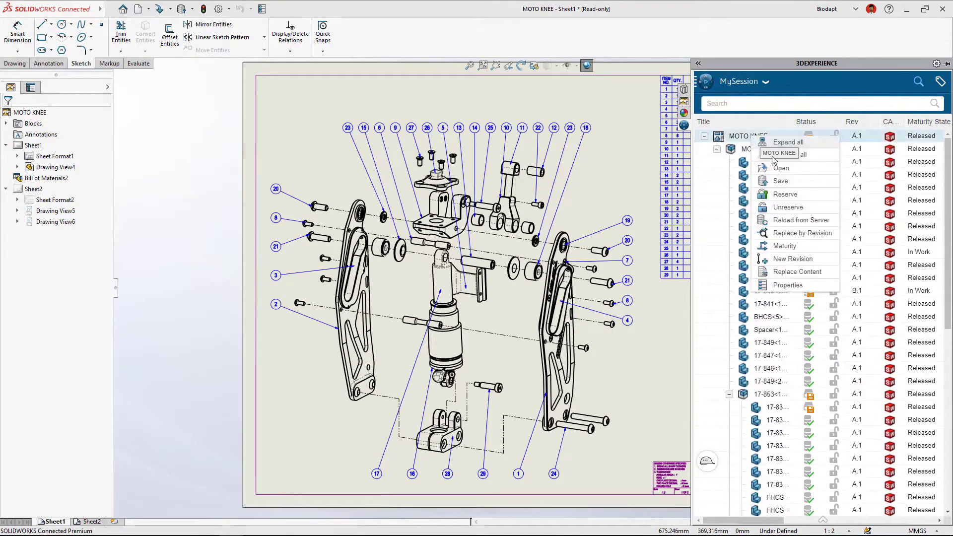
pyautogui.click(781, 181)
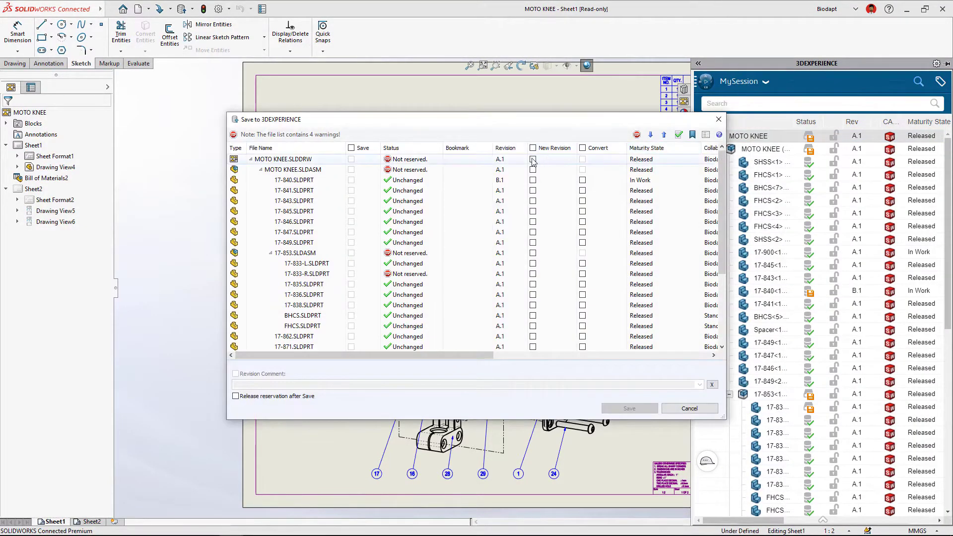
pyautogui.click(533, 159)
pyautogui.click(534, 171)
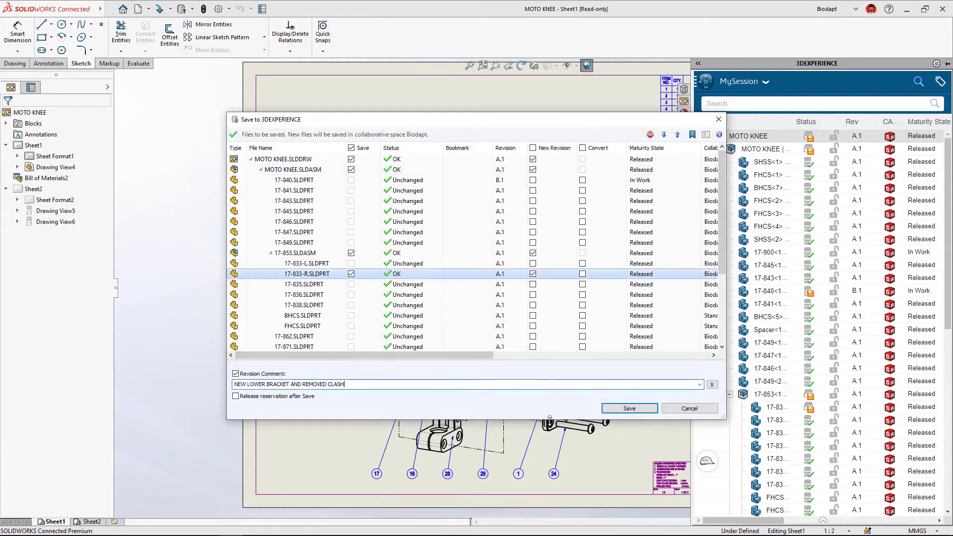
pyautogui.click(628, 411)
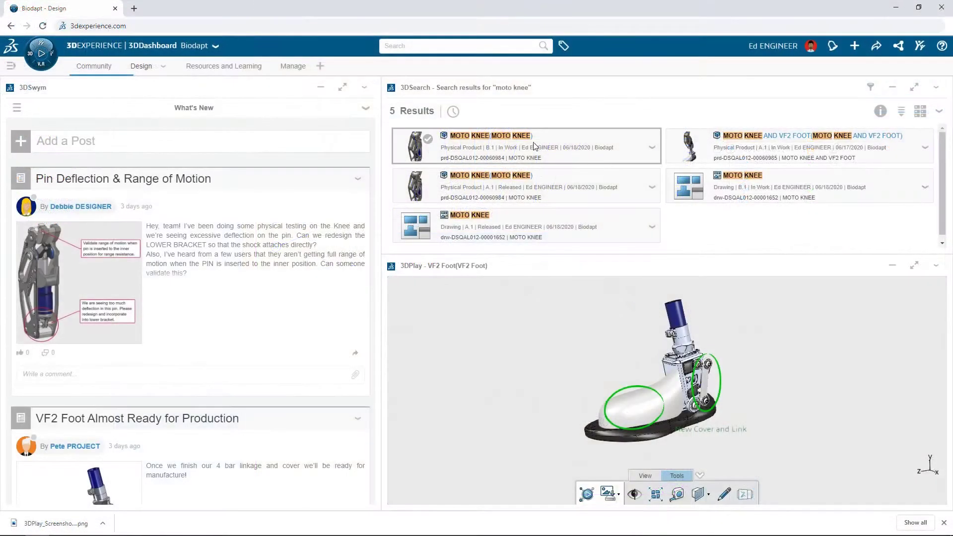
# - Switch to the 3DEXPERIENCE dashboard and load the B.1 revision of the MOTO KNEE product into 3DPlay
pyautogui.moveTo(523, 148); pyautogui.dragTo(734, 368)
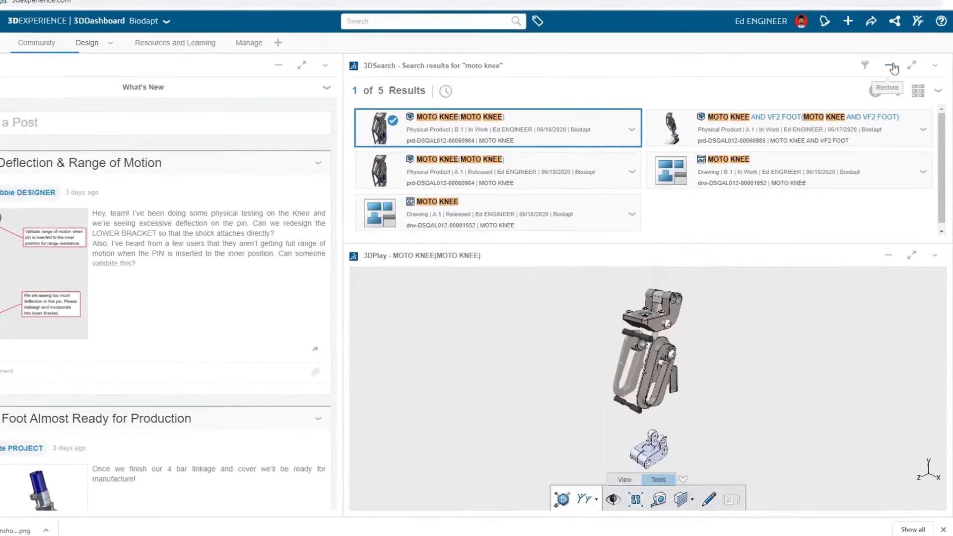
# - Collapse the search results to enlarge the MOTO KNEE in 3DPlay and mark the new lower bracket with a green circle
pyautogui.click(893, 87)
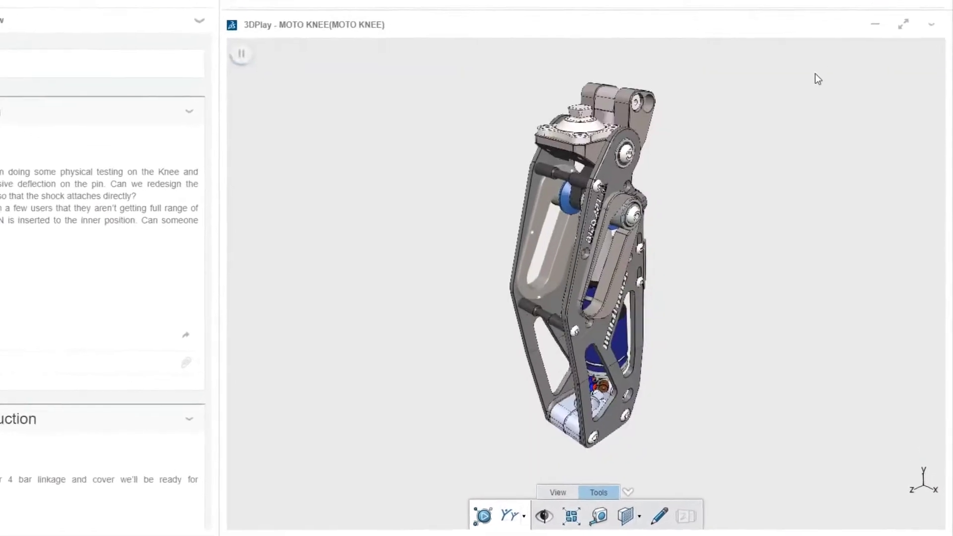
pyautogui.click(655, 518)
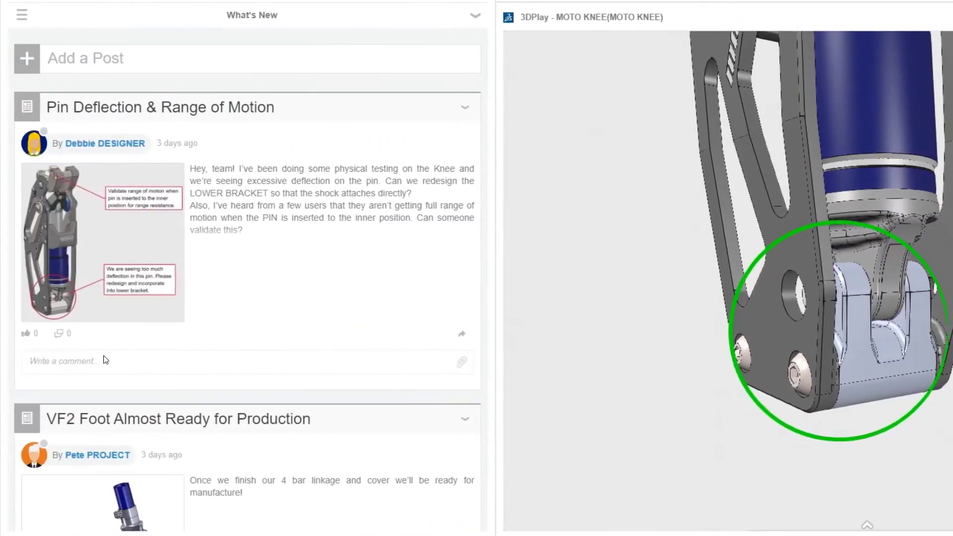
# - Reply to the Pin Deflection & Range of Motion post with "New bracket is complete" and the marked-up 3DPlay screenshot attached
pyautogui.click(105, 360)
pyautogui.write('New bracket is complete')
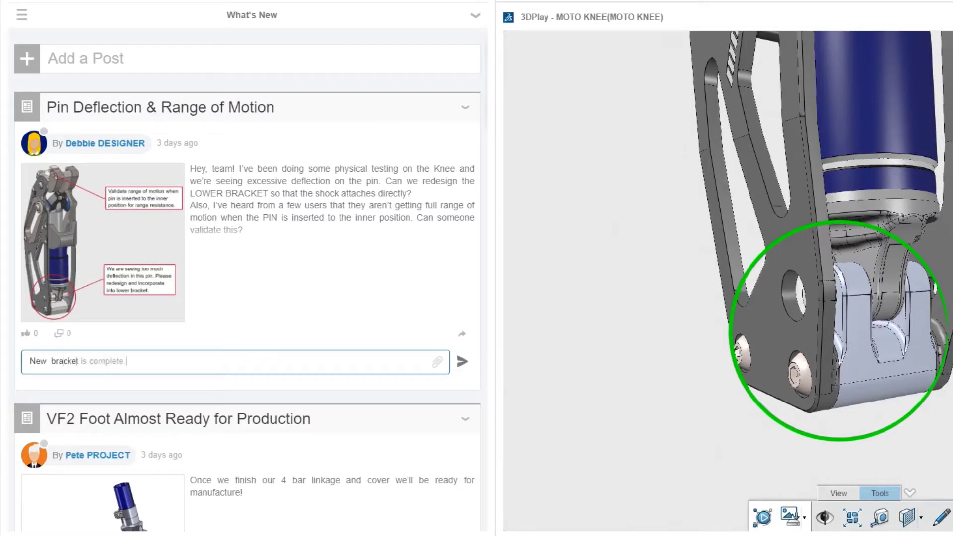
pyautogui.moveTo(73, 535); pyautogui.dragTo(214, 412)
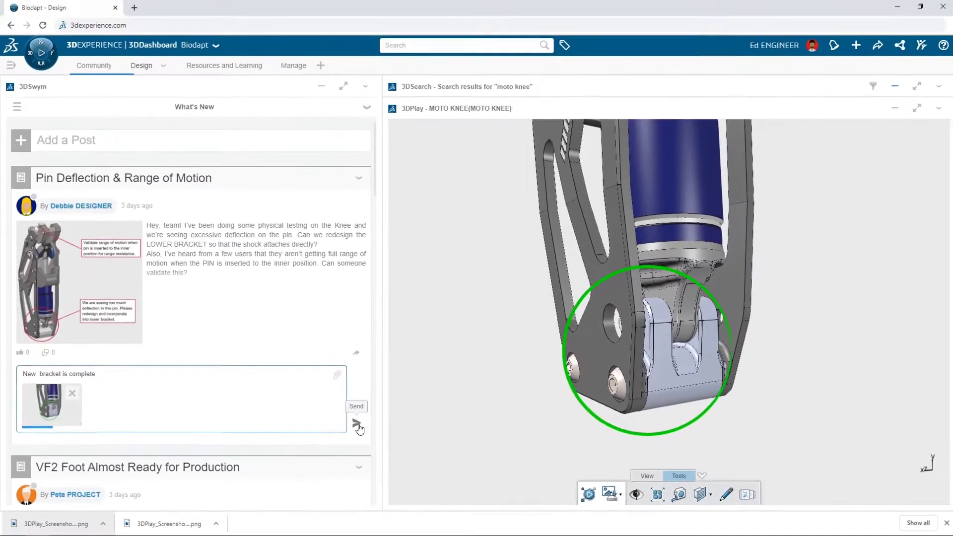
pyautogui.click(355, 424)
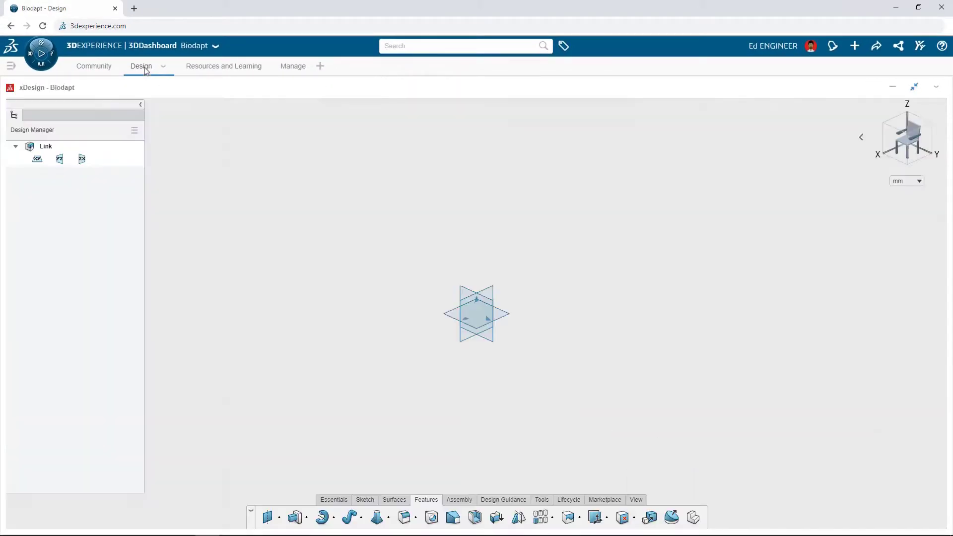
# - Switch to xDesign and sketch the Link profile from a centred upright rectangle and a circle at its upper end
pyautogui.click(475, 314)
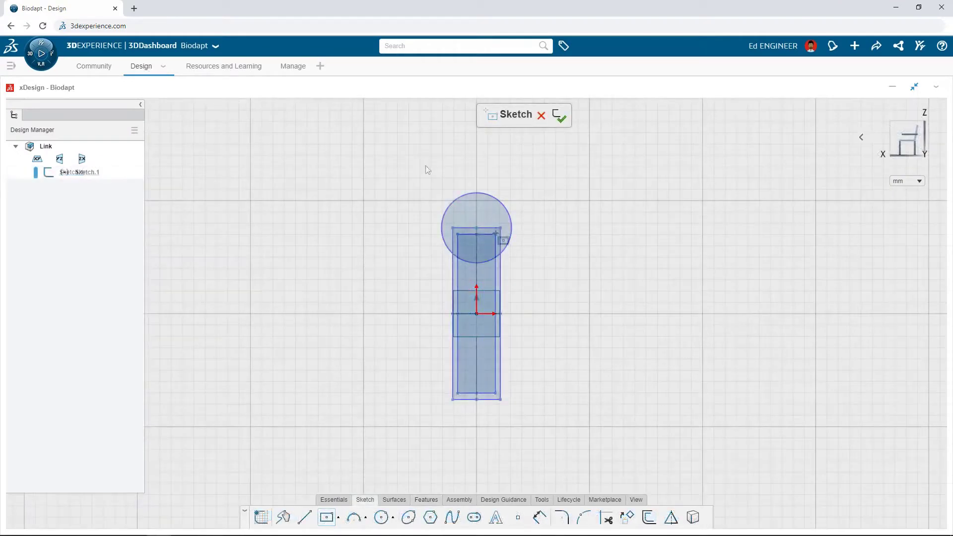
pyautogui.moveTo(426, 168); pyautogui.dragTo(538, 332)
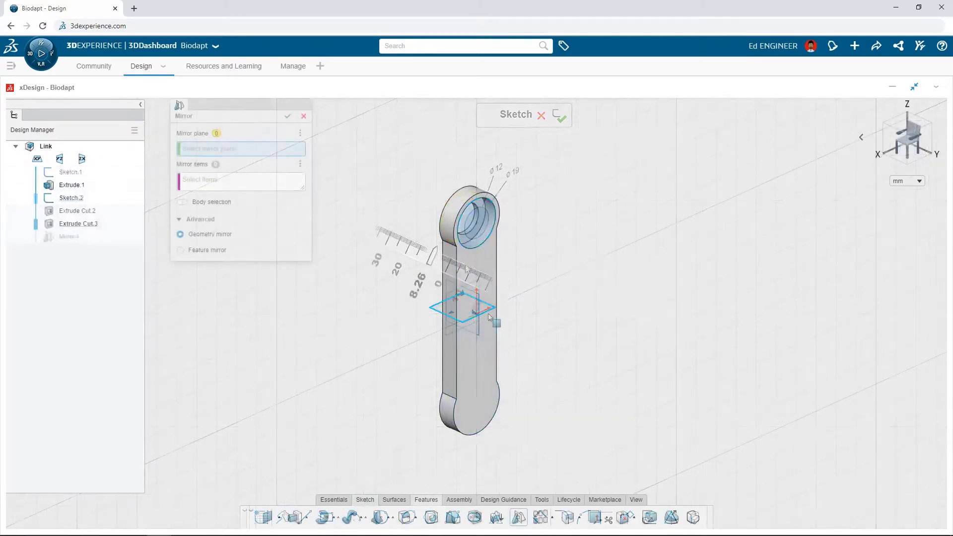
# - Mirror the Link's 12 mm and 19 mm bore cuts to its lower end and sketch the side relief with an R 20 arc
pyautogui.click(474, 223)
pyautogui.click(479, 208)
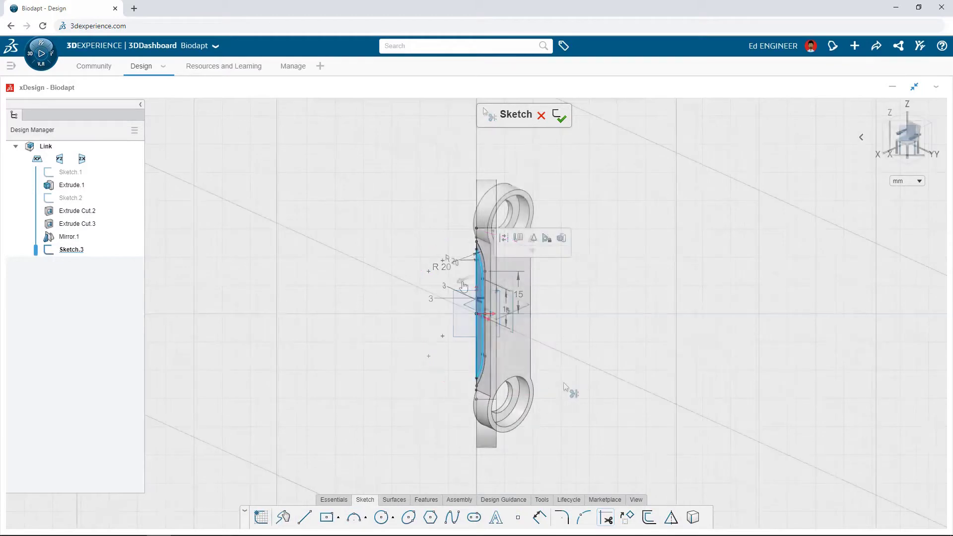
pyautogui.press('Return')
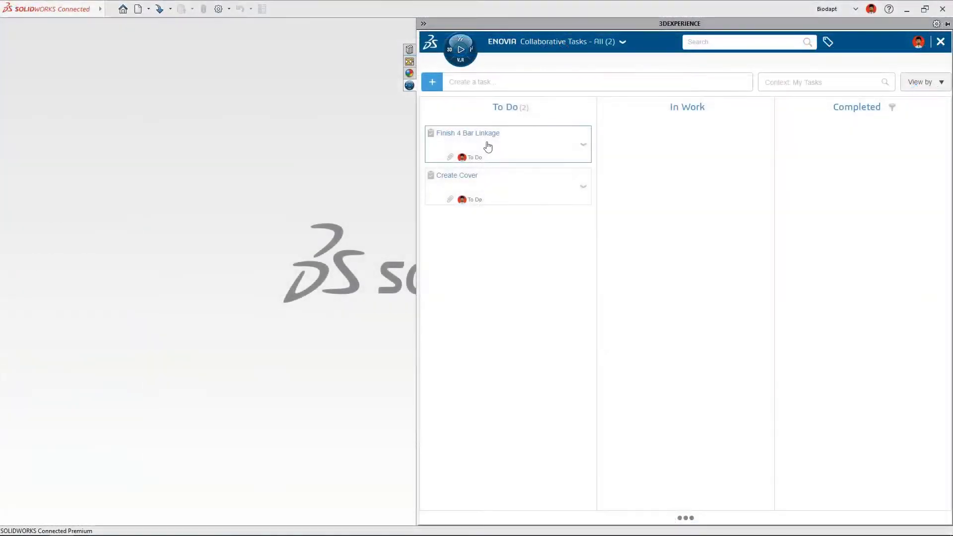
# - Switch to SOLIDWORKS Connected, move the Finish 4 Bar Linkage task to In Work and open its VF2 Foot attachment
pyautogui.moveTo(487, 147); pyautogui.dragTo(679, 150)
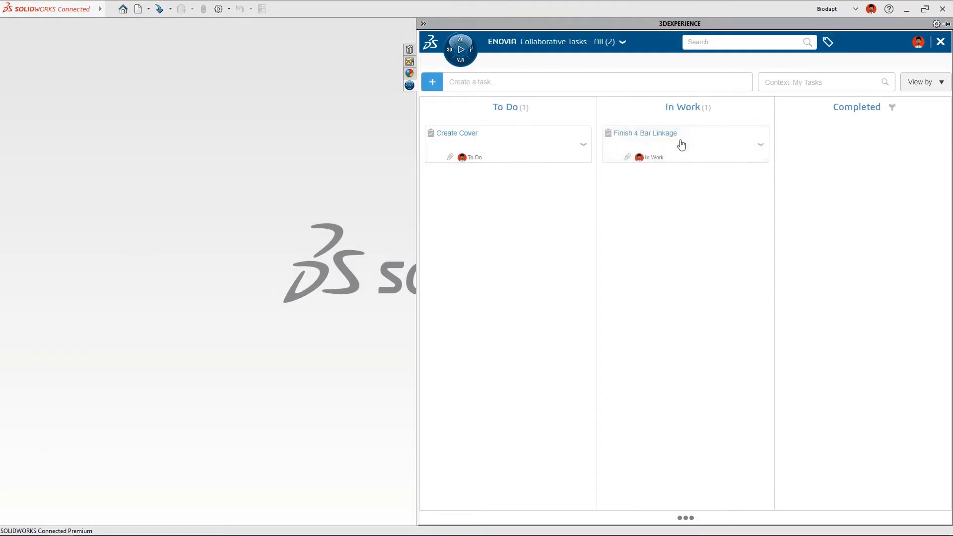
pyautogui.click(681, 144)
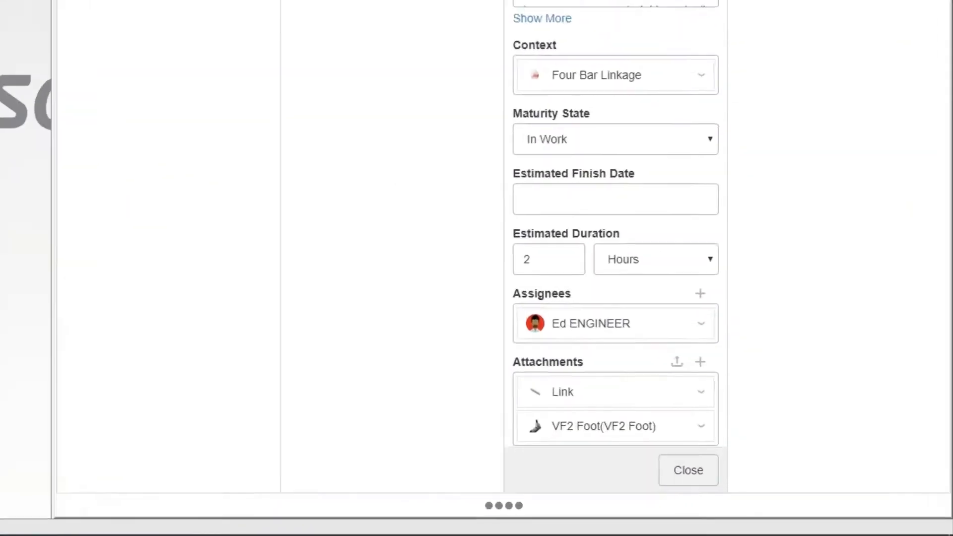
pyautogui.scroll(-3, 551, 223)
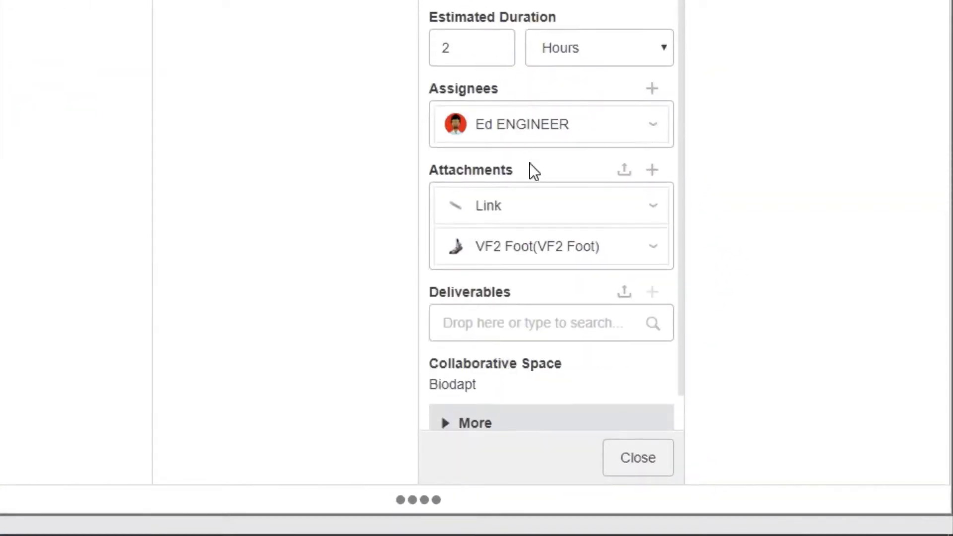
pyautogui.click(653, 249)
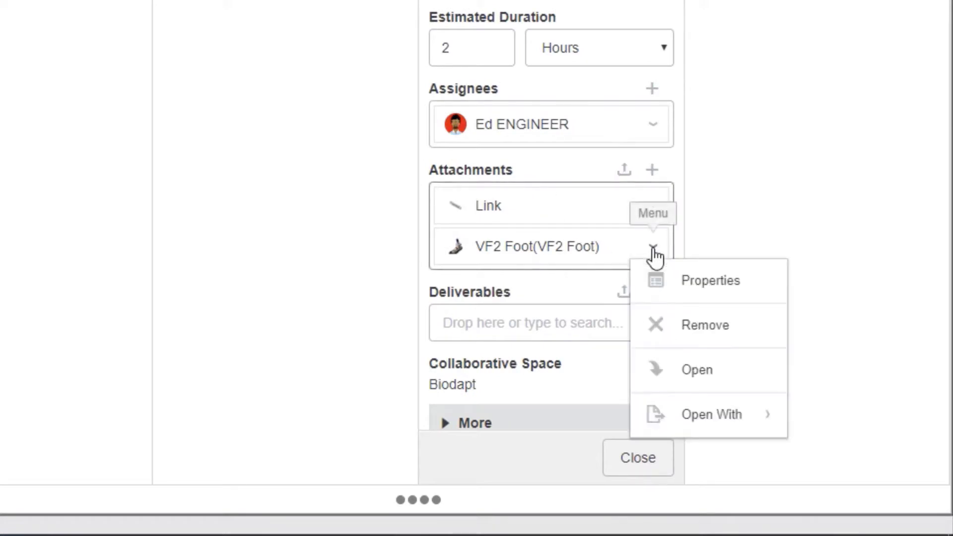
pyautogui.click(700, 370)
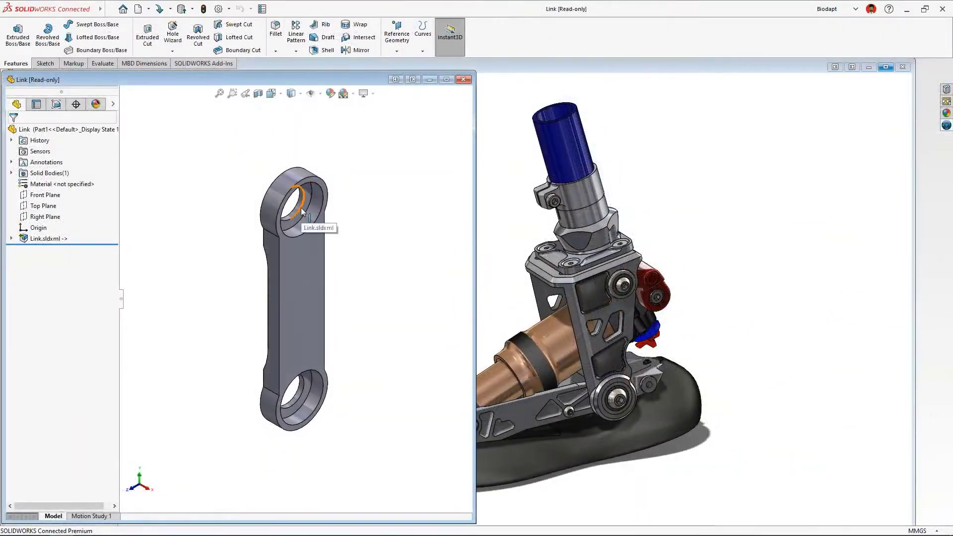
# - Insert the Link into the VF2 Foot assembly by its upper bore edge and mirror it about the Right Plane
pyautogui.moveTo(306, 211); pyautogui.dragTo(653, 282)
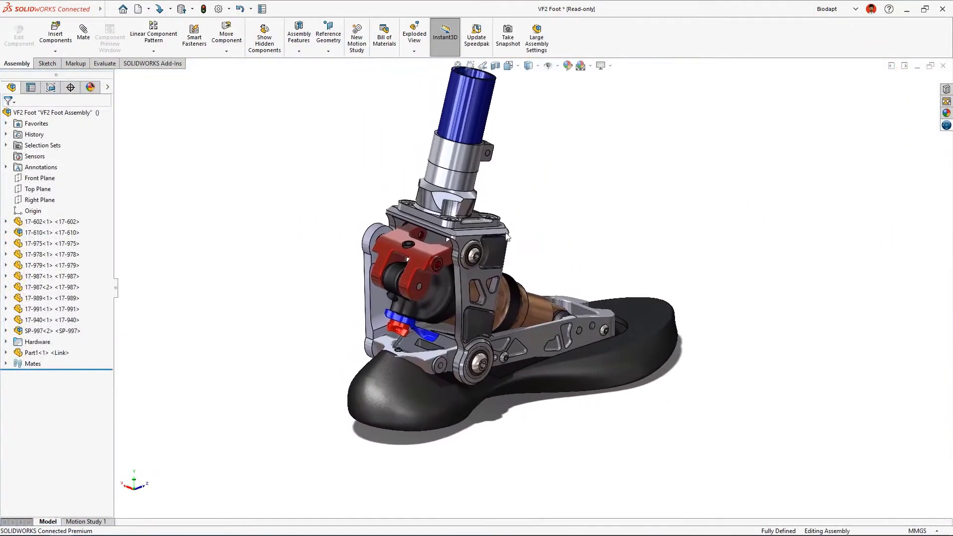
pyautogui.click(154, 52)
pyautogui.click(163, 135)
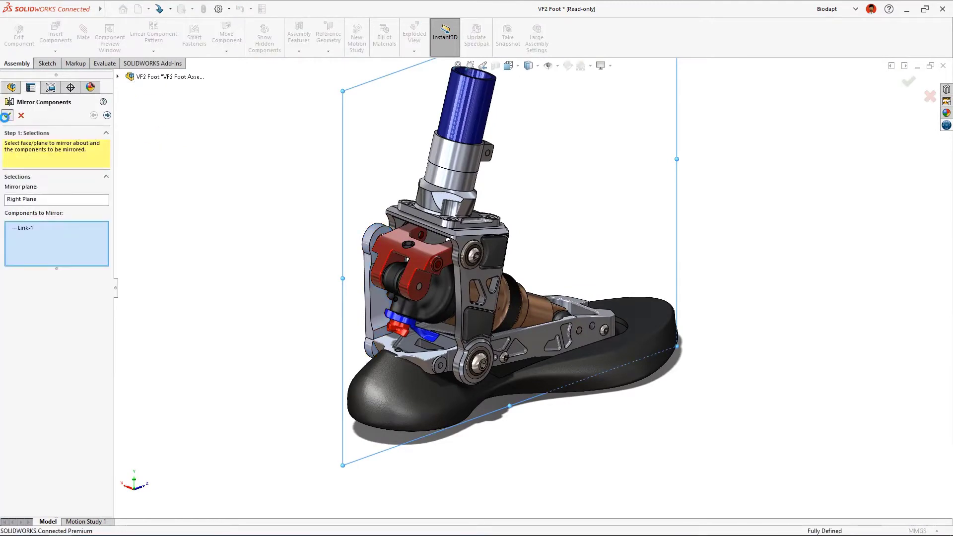
pyautogui.click(7, 117)
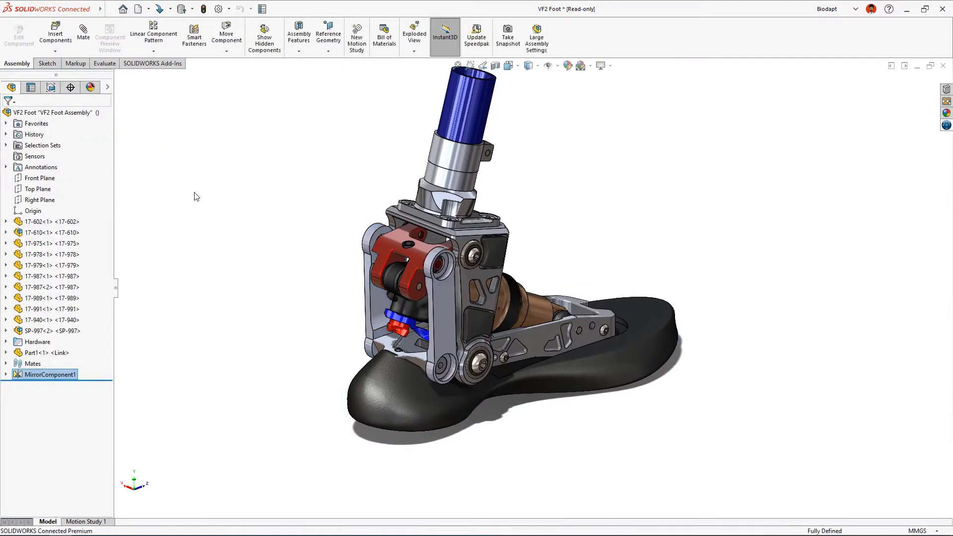
# - Make the SP-997 subassembly flexible and move the ankle frame to check the four-bar linkage's motion
pyautogui.moveTo(232, 211); pyautogui.dragTo(385, 215, button='middle')
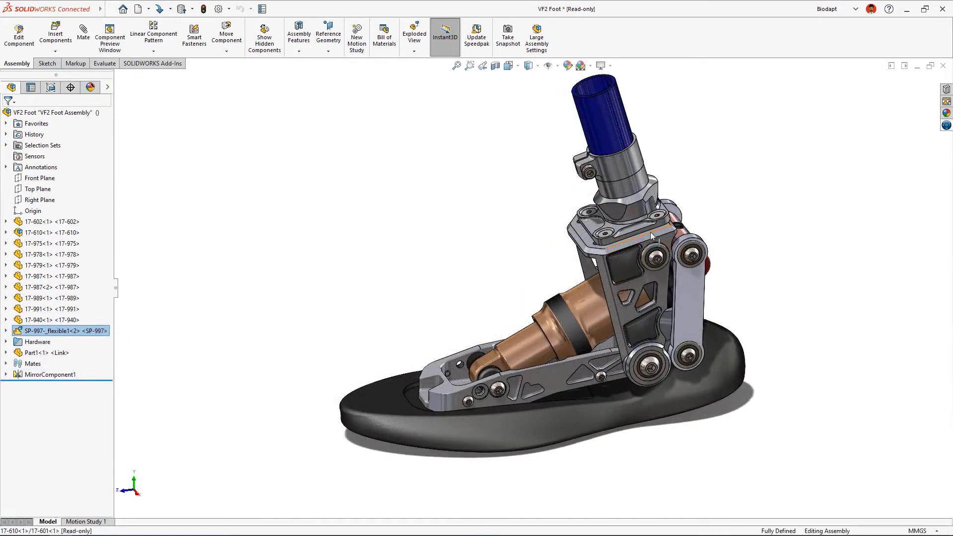
pyautogui.moveTo(668, 229)
pyautogui.mouseDown()
pyautogui.moveTo(695, 224)
pyautogui.moveTo(630, 234)
pyautogui.moveTo(658, 229)
pyautogui.mouseUp()
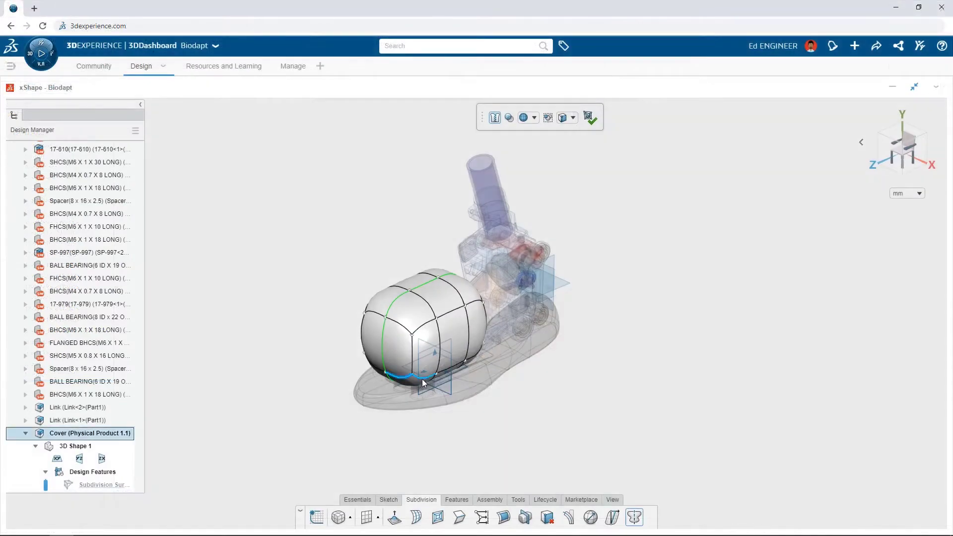
# - Switch to xShape and shape the subdivision Cover over the VF2 Foot, moving its rear control points toward the ankle and adjusting a side edge
pyautogui.moveTo(492, 415); pyautogui.dragTo(385, 403, button='middle')
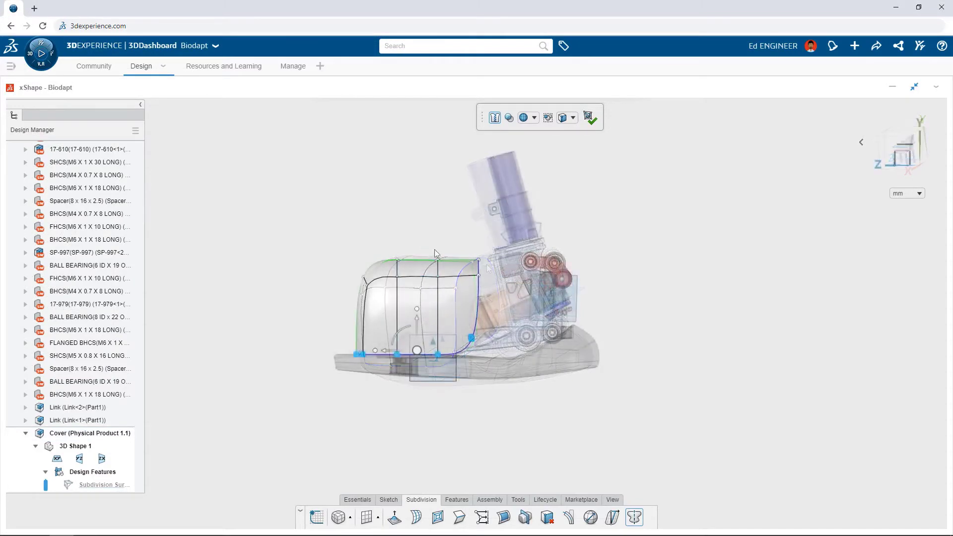
pyautogui.moveTo(434, 250); pyautogui.dragTo(492, 389)
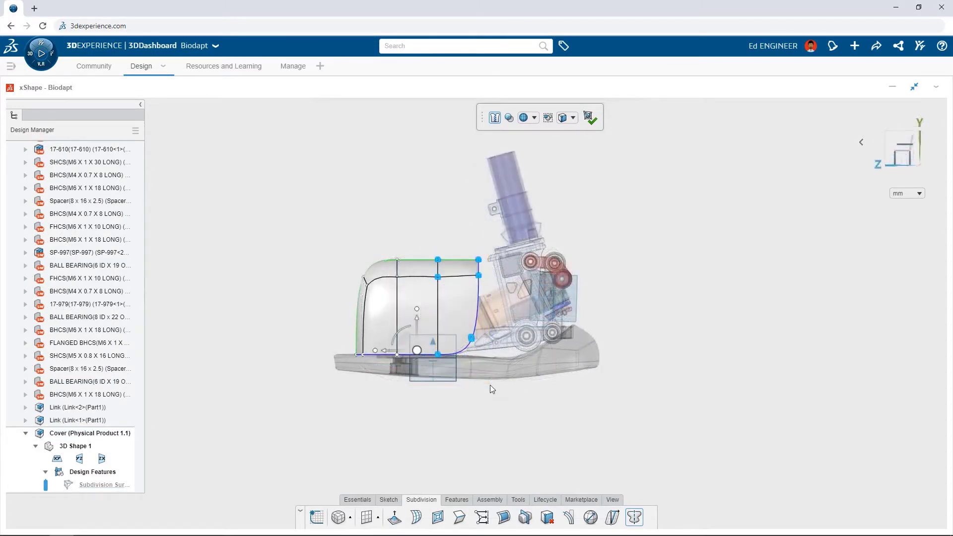
pyautogui.moveTo(466, 311); pyautogui.dragTo(506, 308)
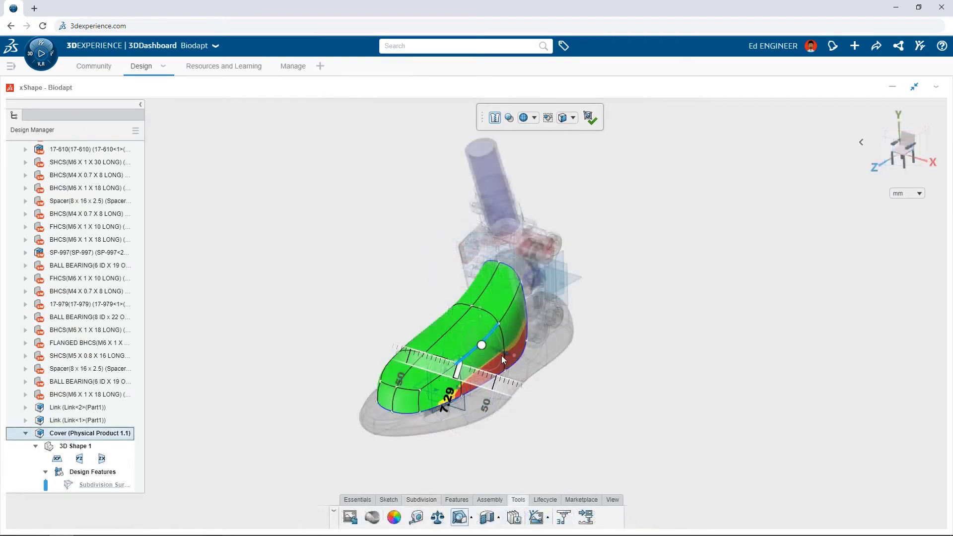
pyautogui.moveTo(499, 354); pyautogui.dragTo(494, 353)
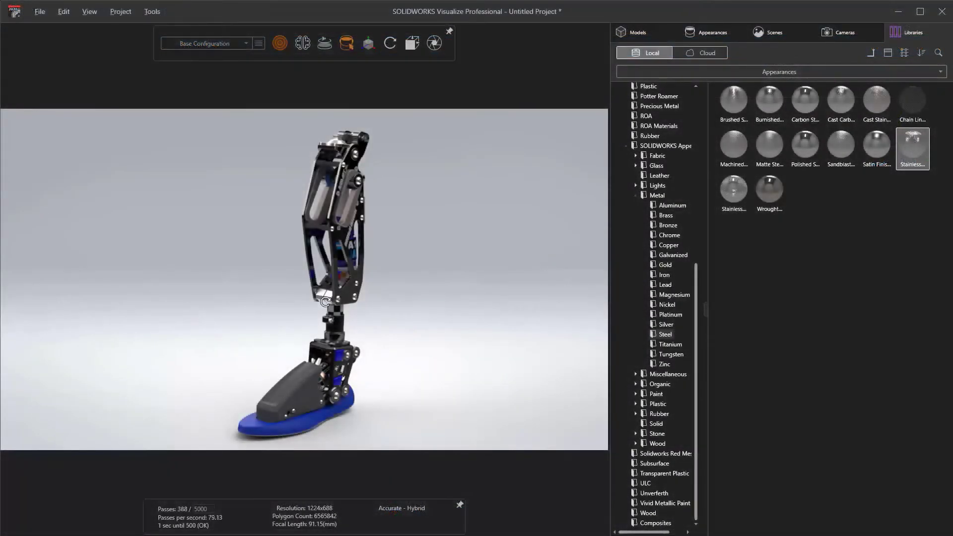
# - Switch to SOLIDWORKS Visualize, recolour the Black Anodized appearance red and apply a cloud carbon fiber appearance to the connecting tube
pyautogui.moveTo(367, 300); pyautogui.dragTo(500, 300)
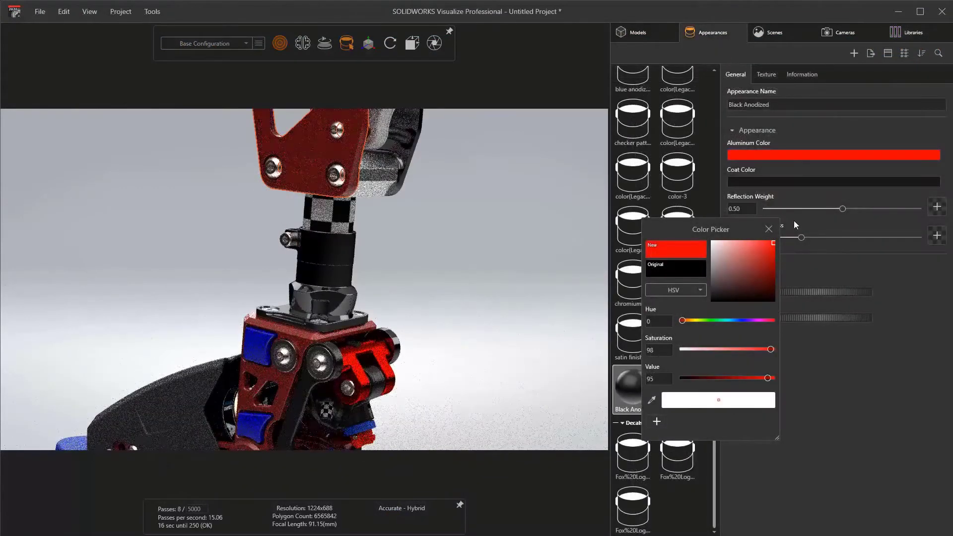
pyautogui.click(773, 243)
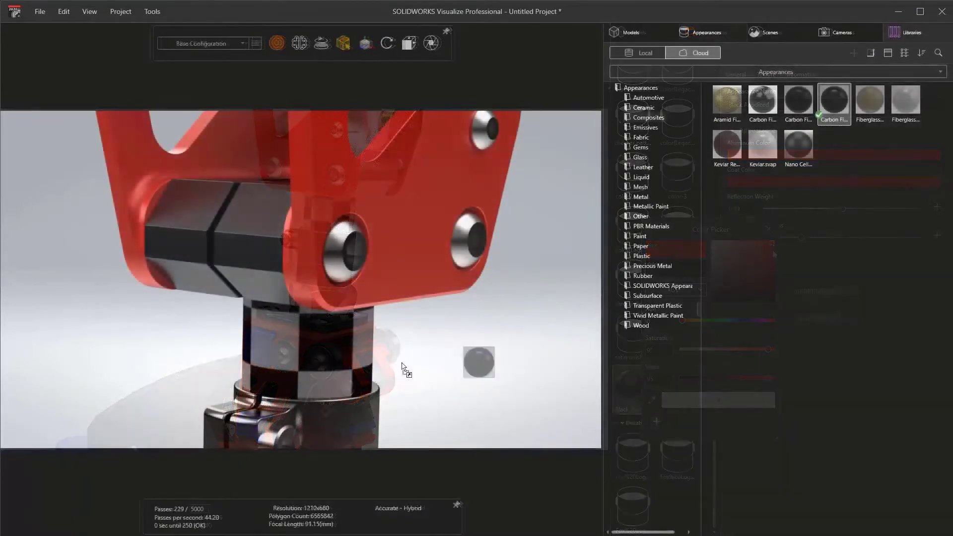
pyautogui.moveTo(465, 344); pyautogui.dragTo(322, 355)
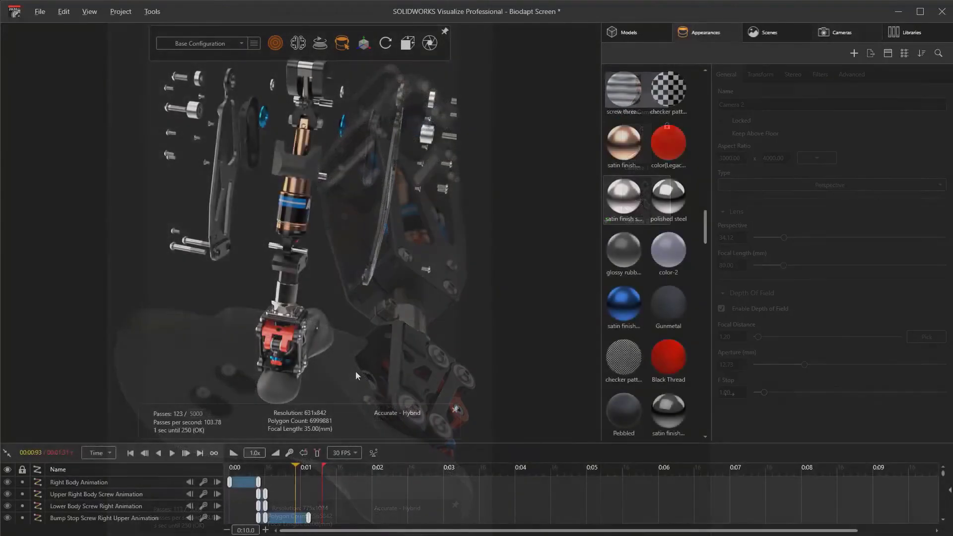
pyautogui.moveTo(355, 371); pyautogui.dragTo(296, 362)
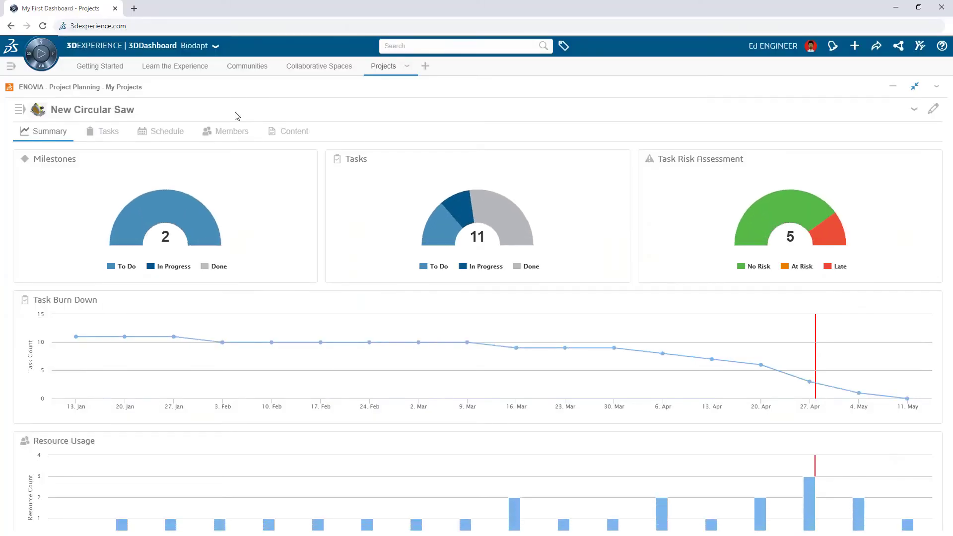
# - Switch to the New Circular Saw project's schedule and add a dependency from Re-design handle to Blade simulation
pyautogui.click(167, 131)
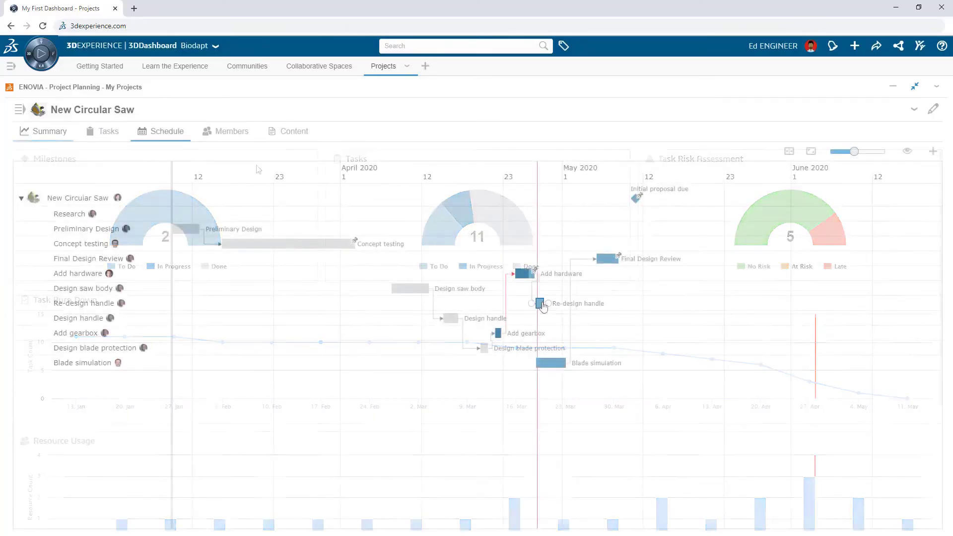
pyautogui.moveTo(544, 304); pyautogui.dragTo(536, 351)
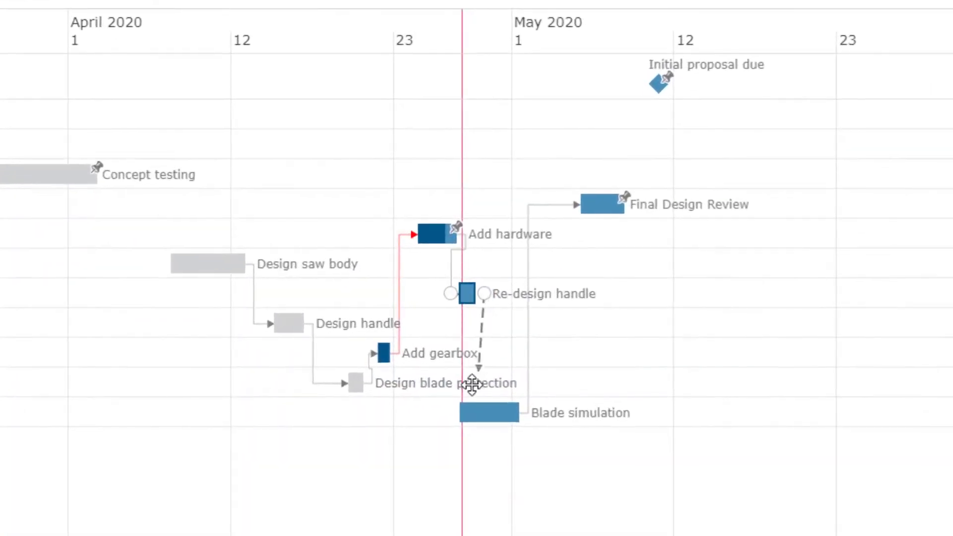
pyautogui.moveTo(452, 418); pyautogui.dragTo(452, 415)
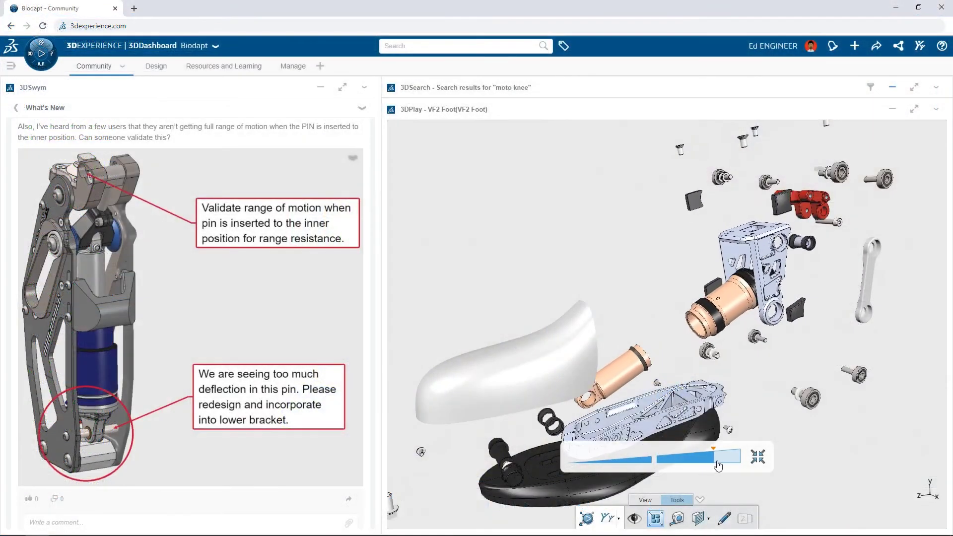
# - Collapse the exploded VF2 Foot in 3DPlay and mark it up with green circles and the text "New Cover and Link"
pyautogui.moveTo(718, 465); pyautogui.dragTo(691, 463)
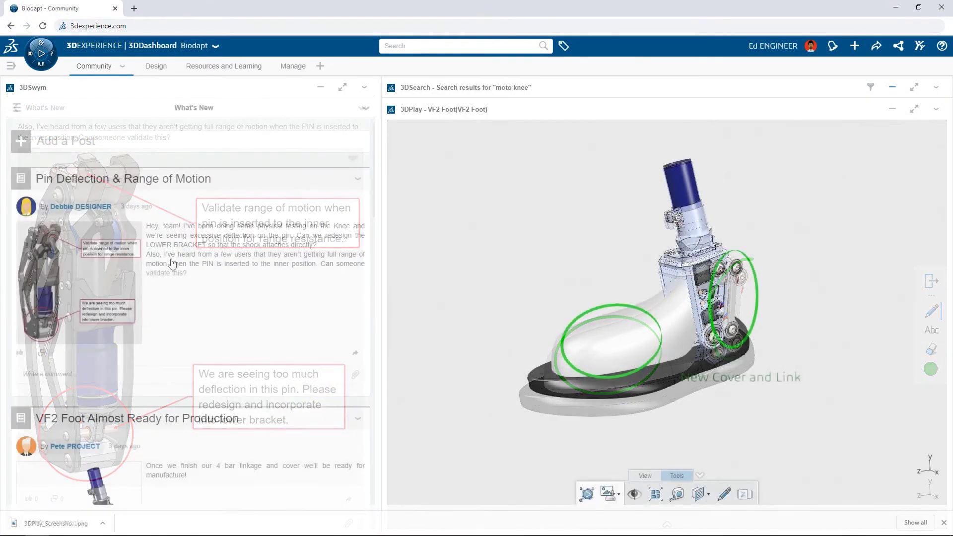
# - Reply to the VF2 Foot Almost Ready for Production post with "What do you think about the new components?" and the marked-up screenshot attached
pyautogui.scroll(-3, 173, 380)
pyautogui.scroll(-2, 173, 379)
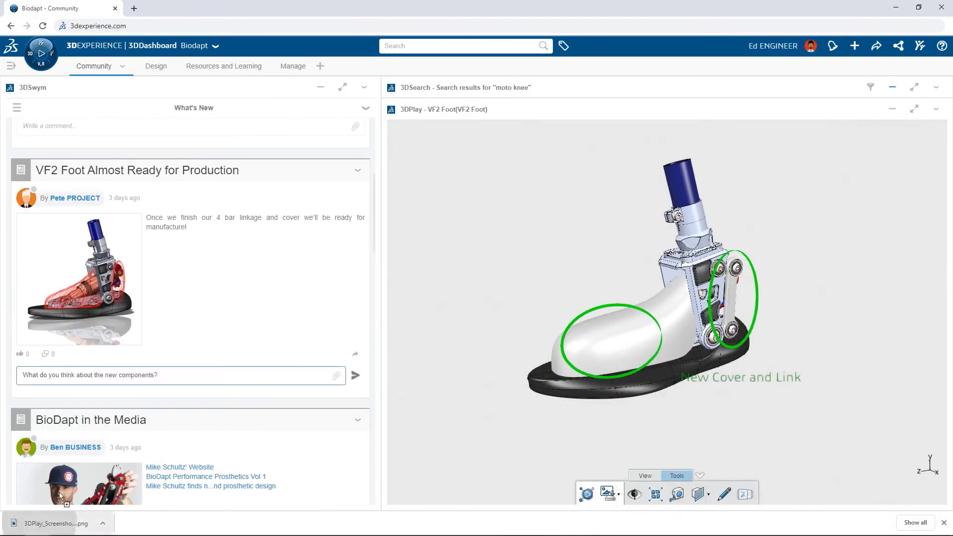
pyautogui.moveTo(59, 497); pyautogui.dragTo(196, 407)
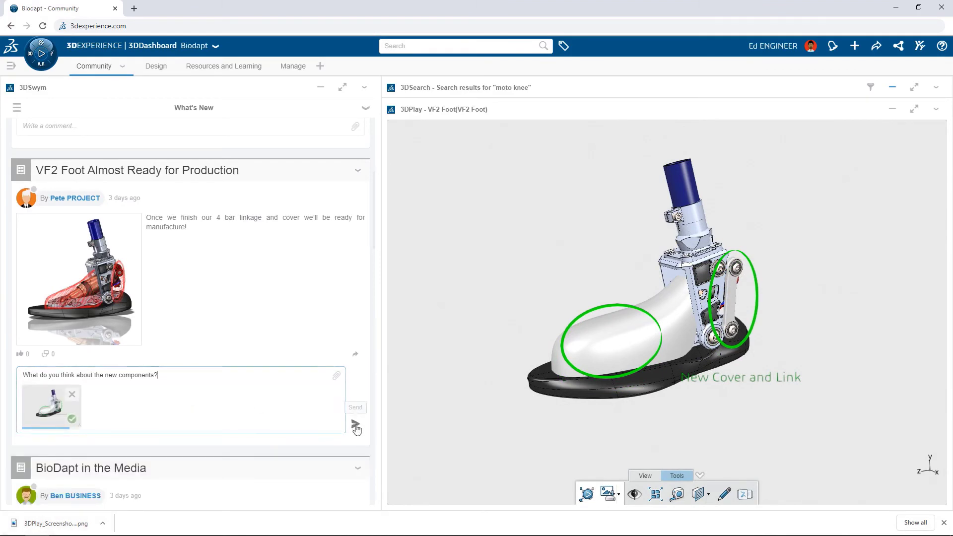
pyautogui.click(355, 425)
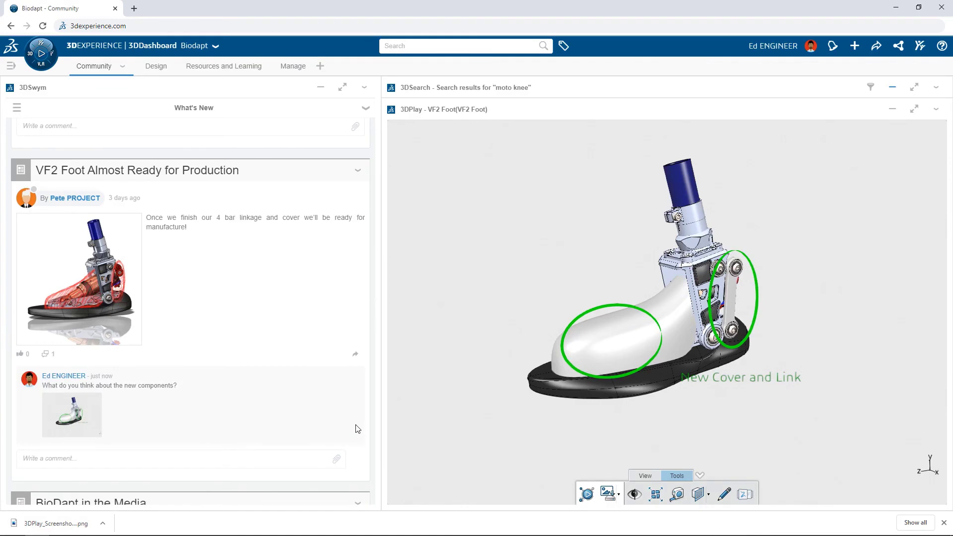